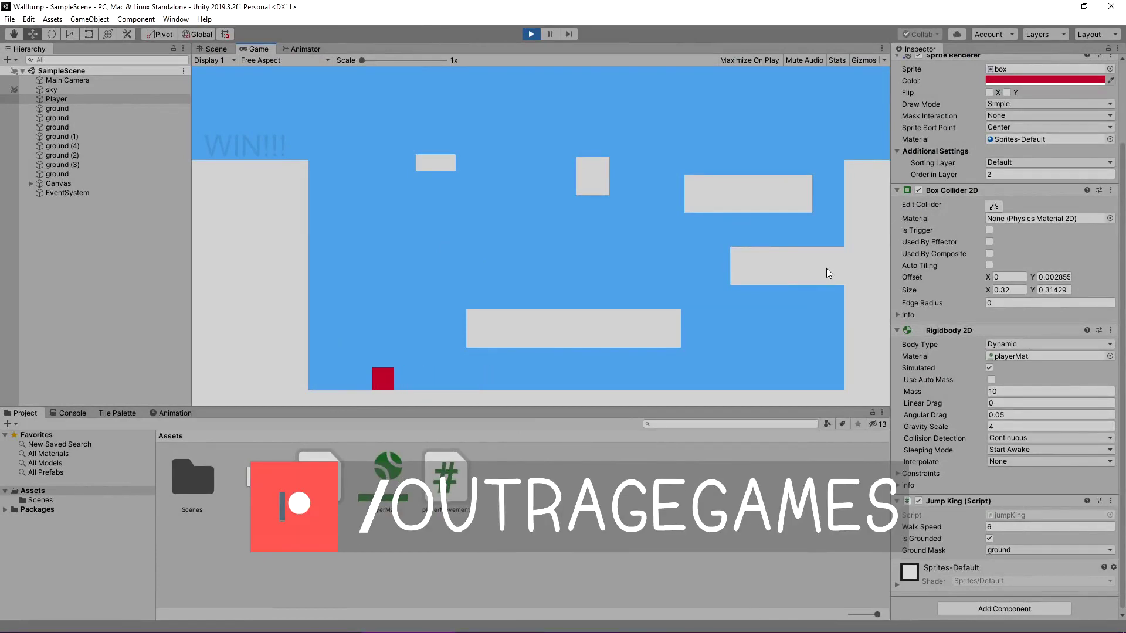
Step: Review the isGrounded ground-check code, test a hop, and begin declaring public bool canJump = true
click(530, 34)
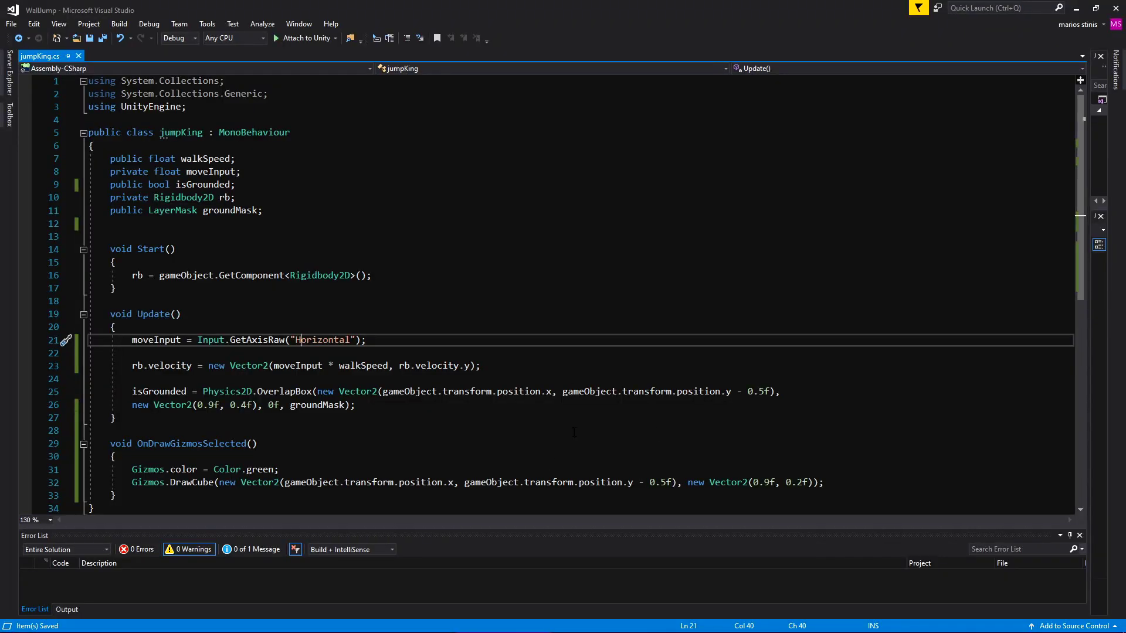
drag(392, 404, 133, 393)
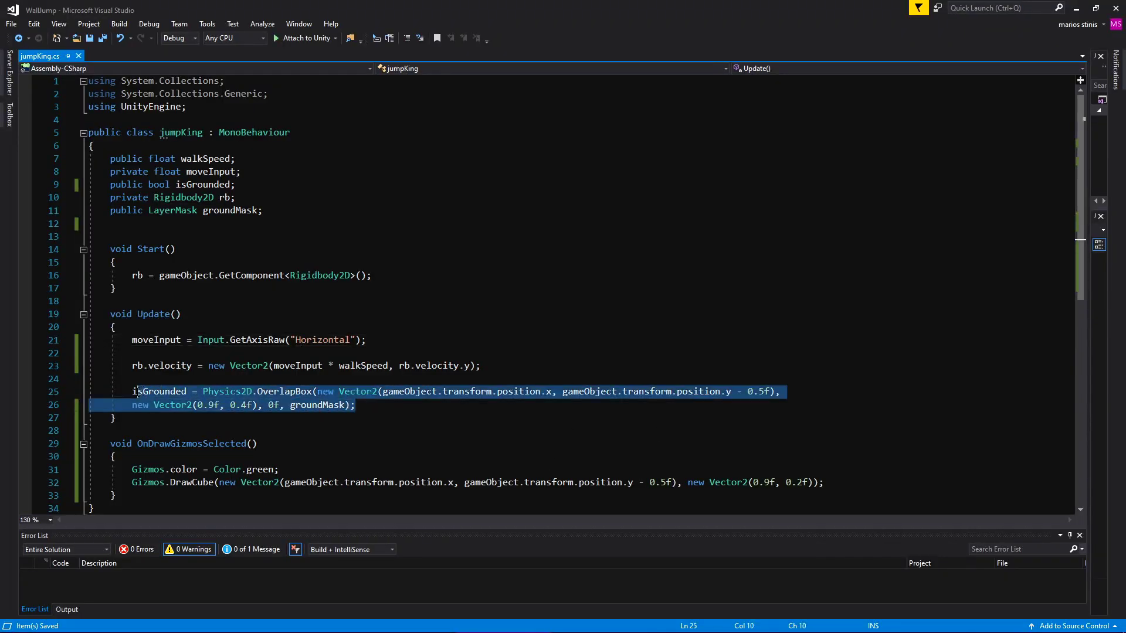
click(532, 364)
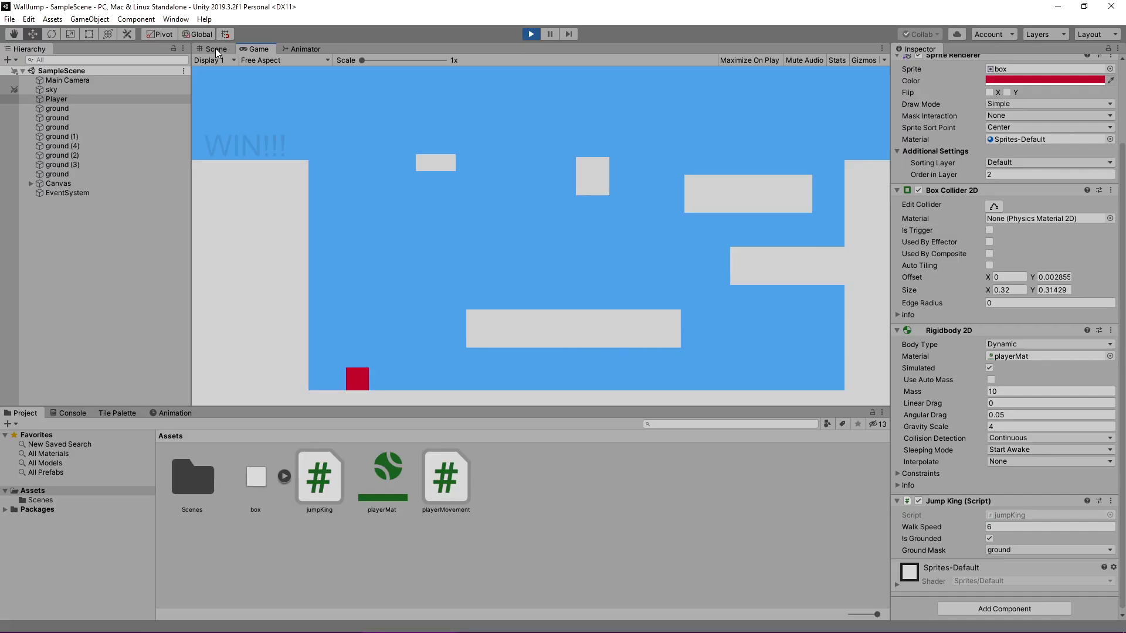
key(space)
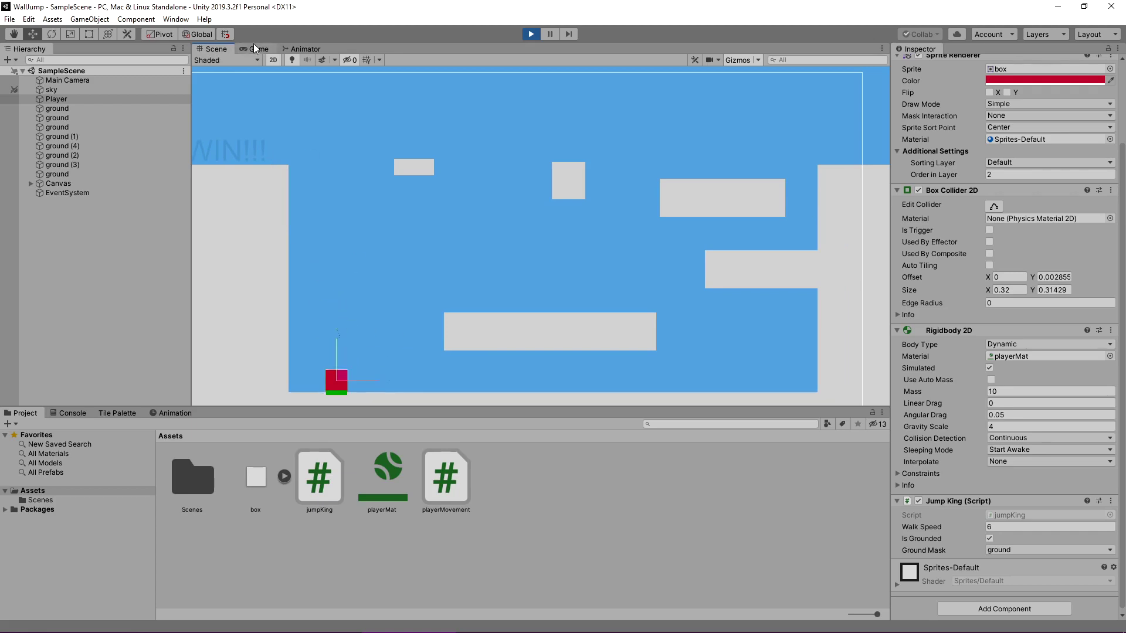
text(ublic bool can)
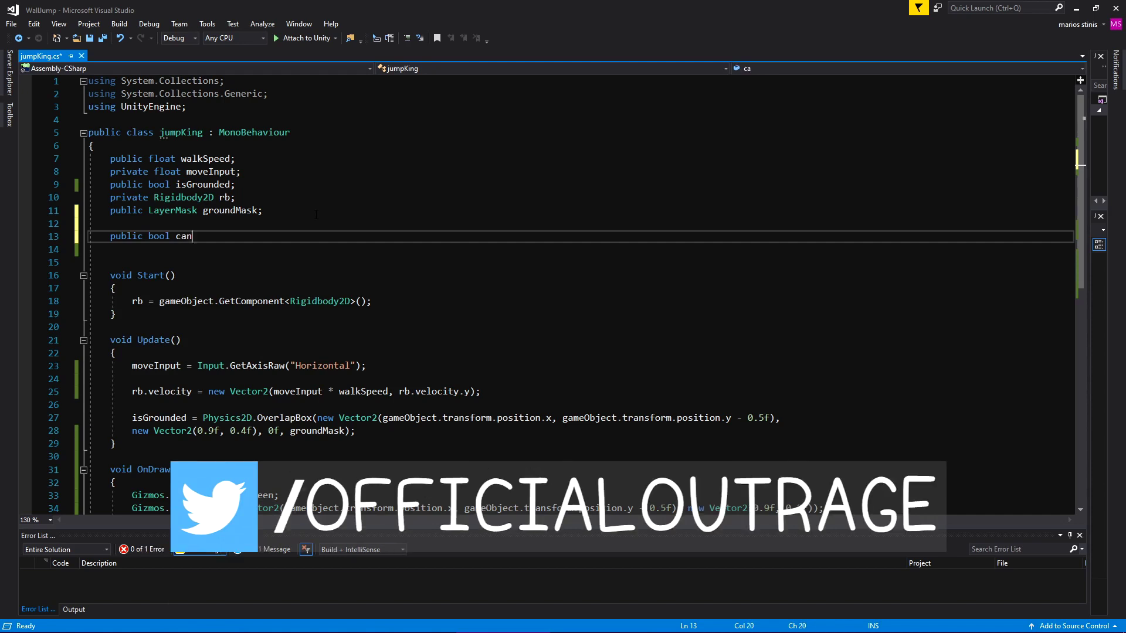
text(Jump = tru)
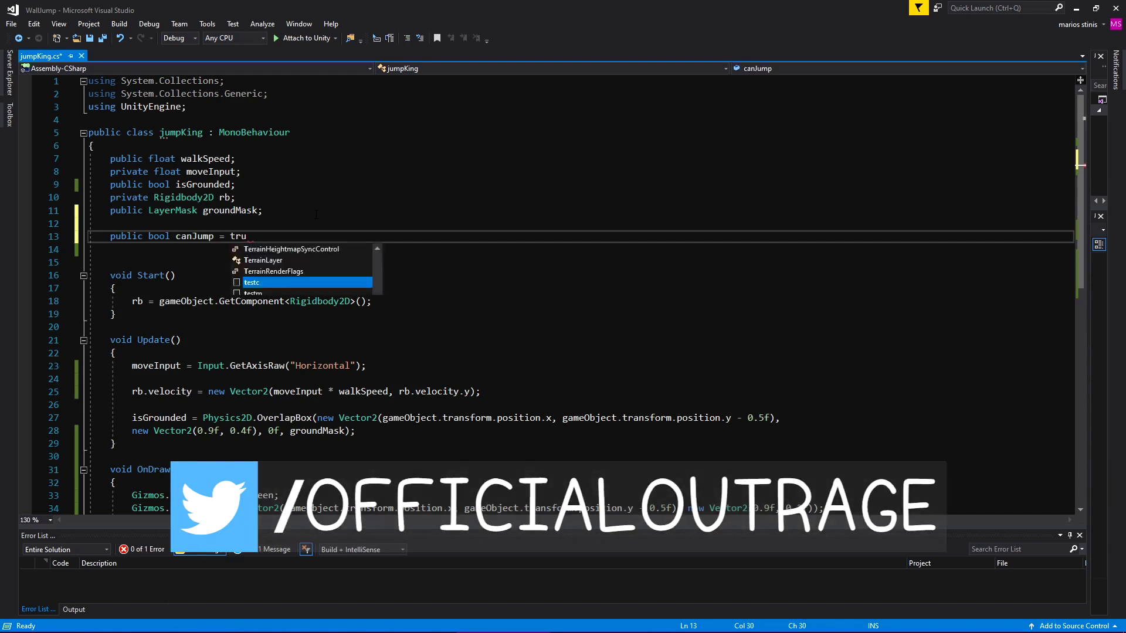
text(e;)
Step: Declare public float jumpValue and start an Input.GetKey condition in Update
key(Return)
text(public float jumpValue = 0)
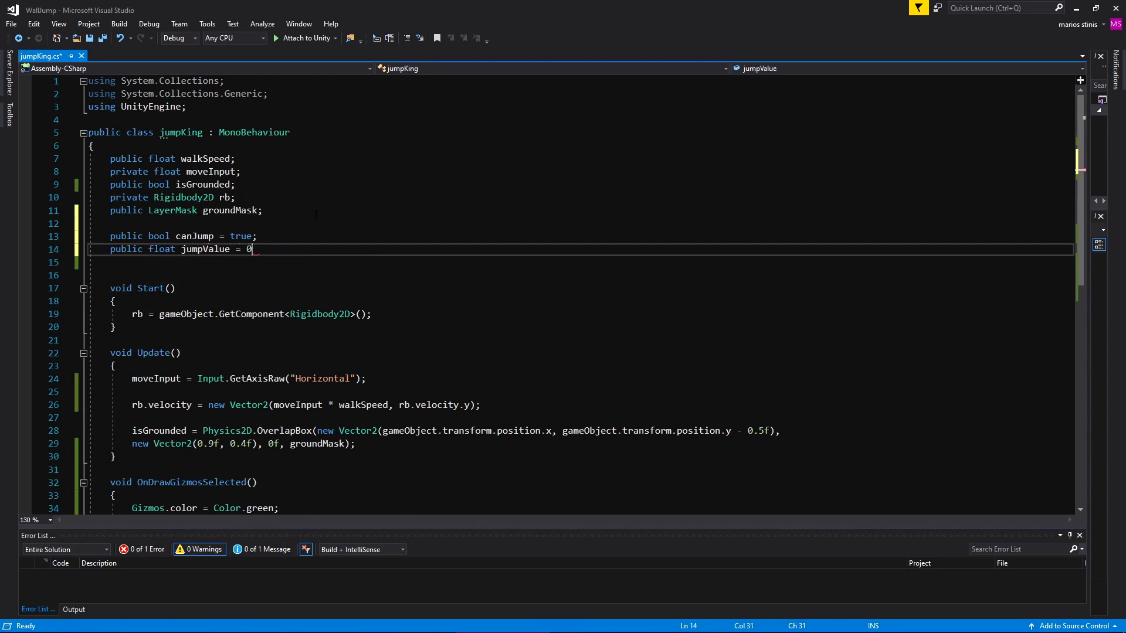
text( Input.Get)
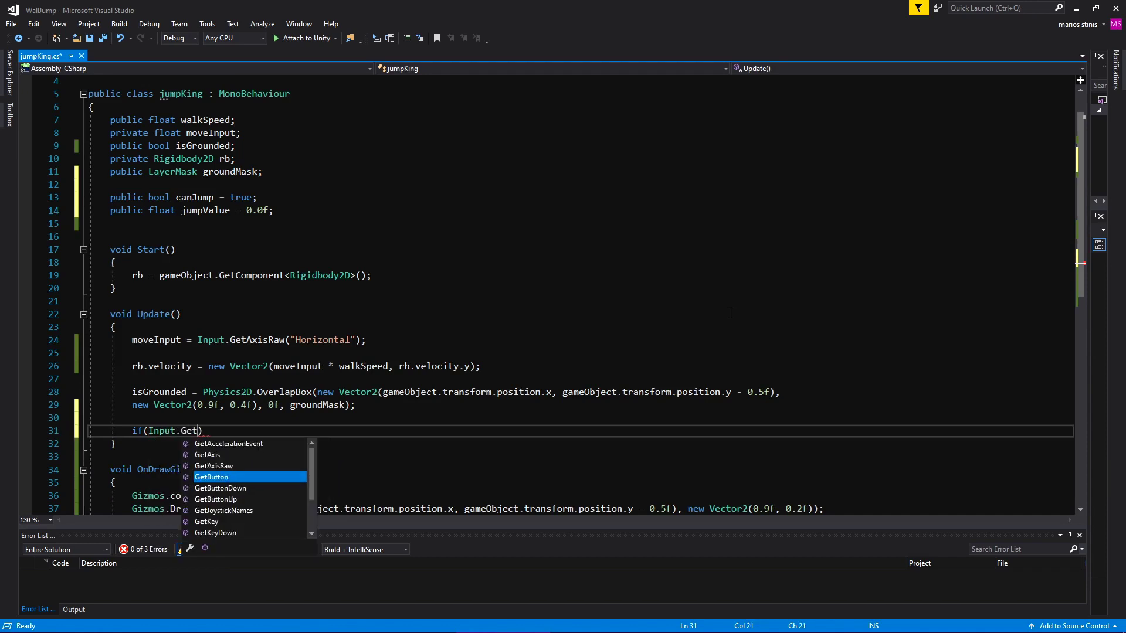
text(Key)
key(Down)
key(Down)
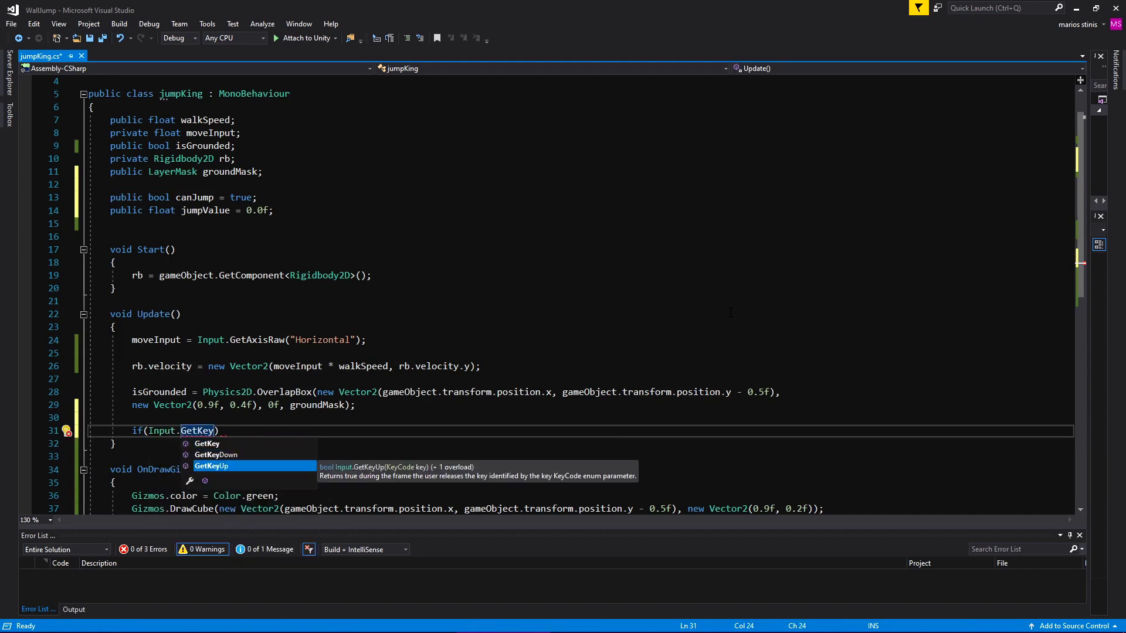
key(Up)
key(Up)
key(Tab)
Step: Complete the if(GetKey("space") && isGrounded && canJump) block that increments jumpValue
text(("space") )
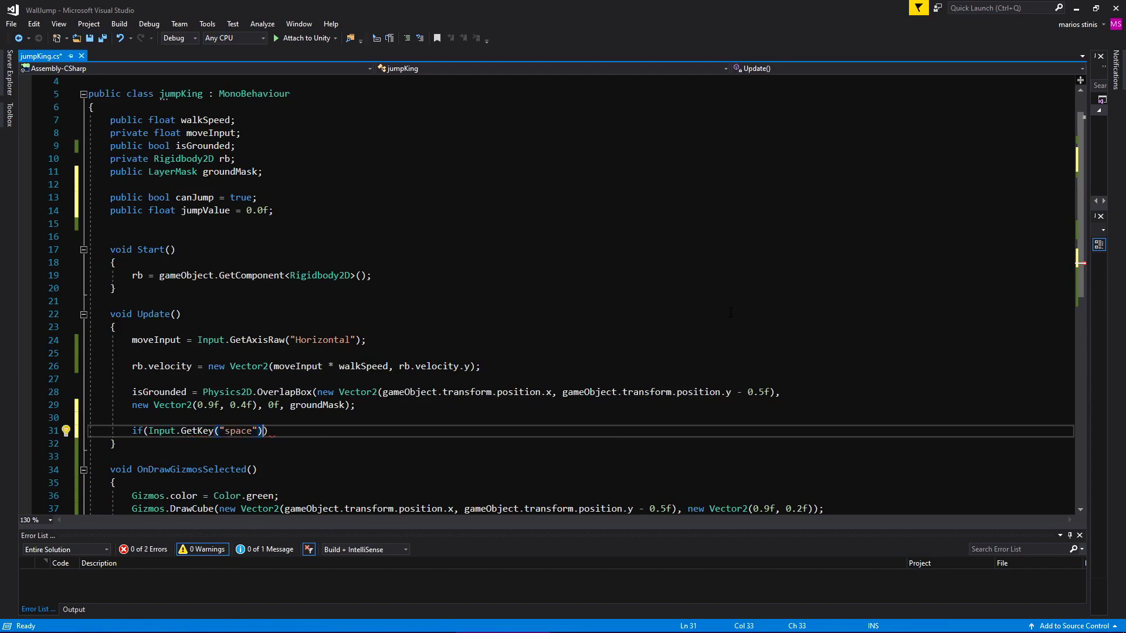
text(&& isG)
key(Tab)
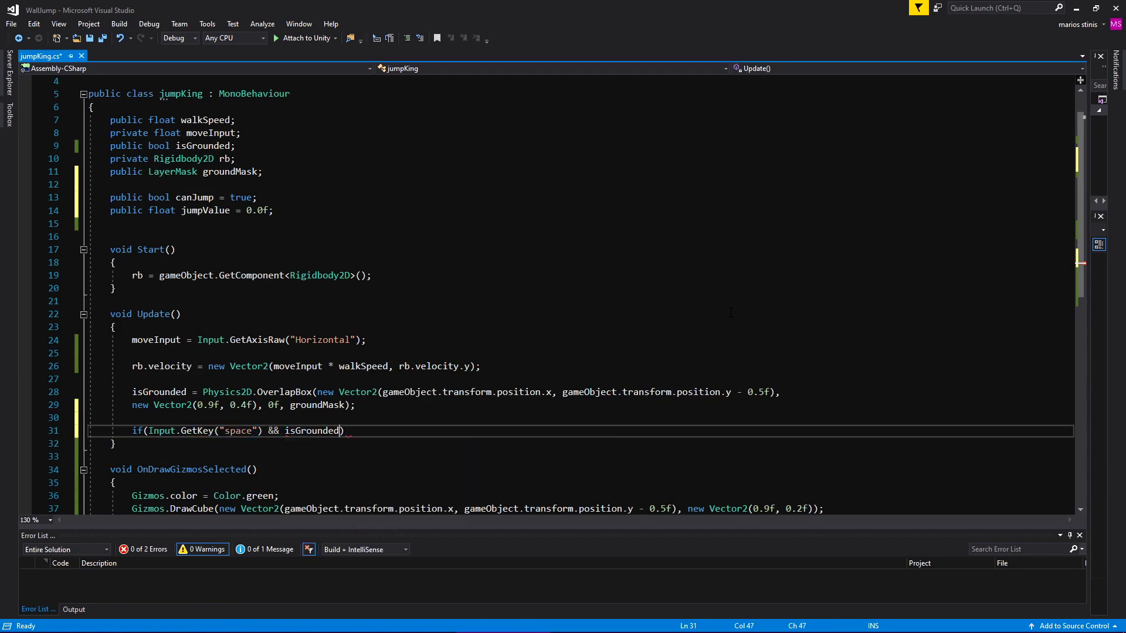
text( && can)
key(Tab)
text(){)
key(Return)
text(jump)
key(Tab)
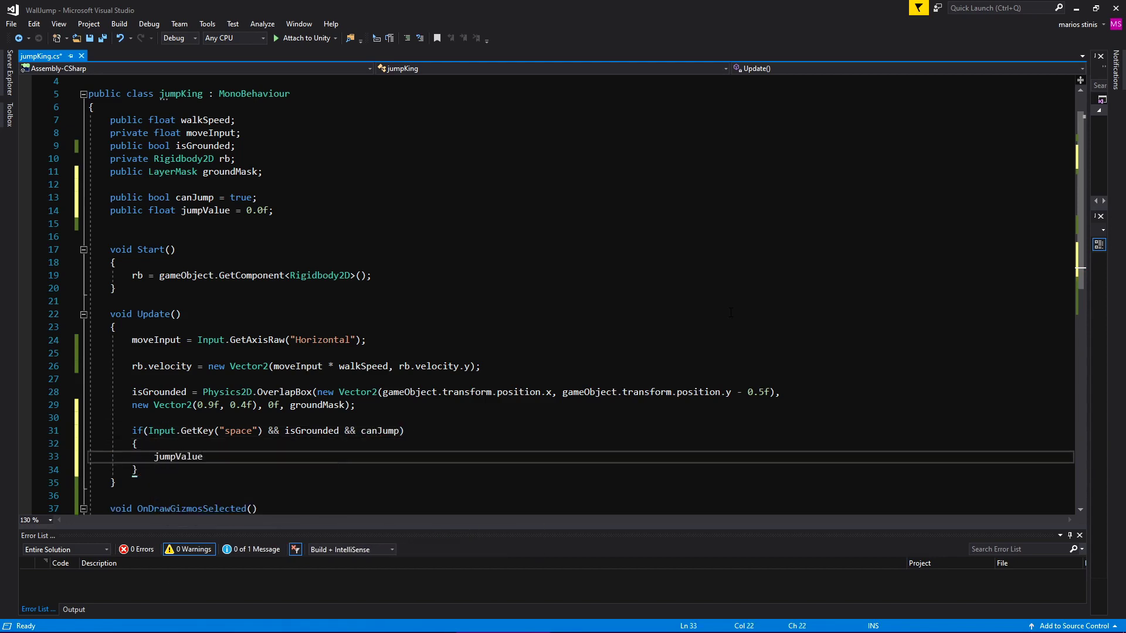
text(= 0.1f)
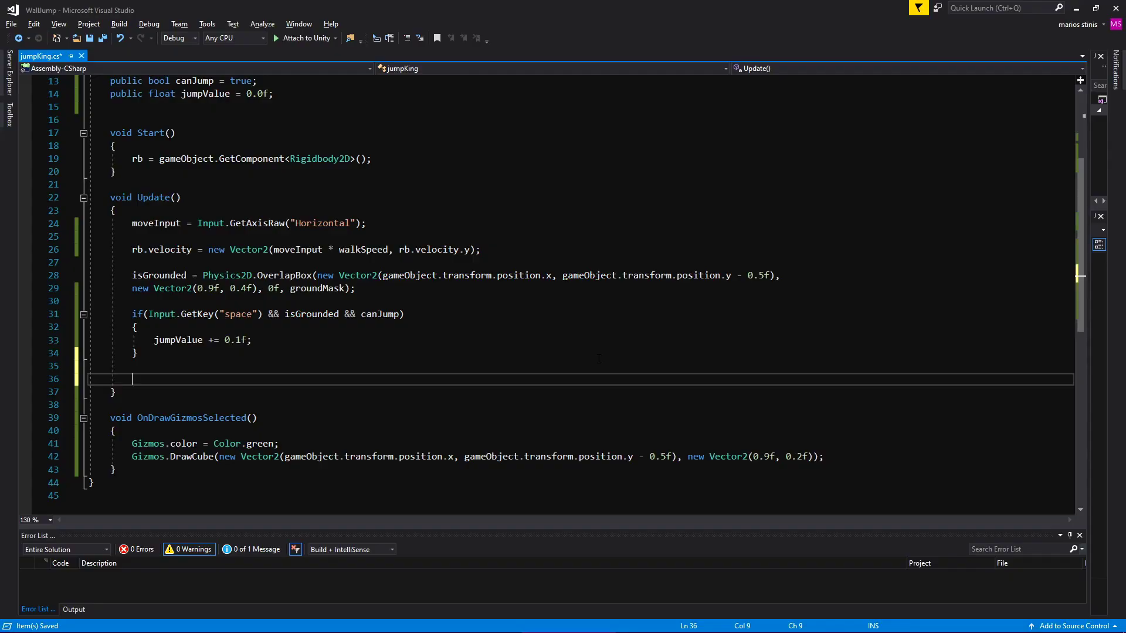
Step: Add an if(jumpValue >= 20f && isGrounded) block with braces
text(if())
text(jumpV)
key(Tab)
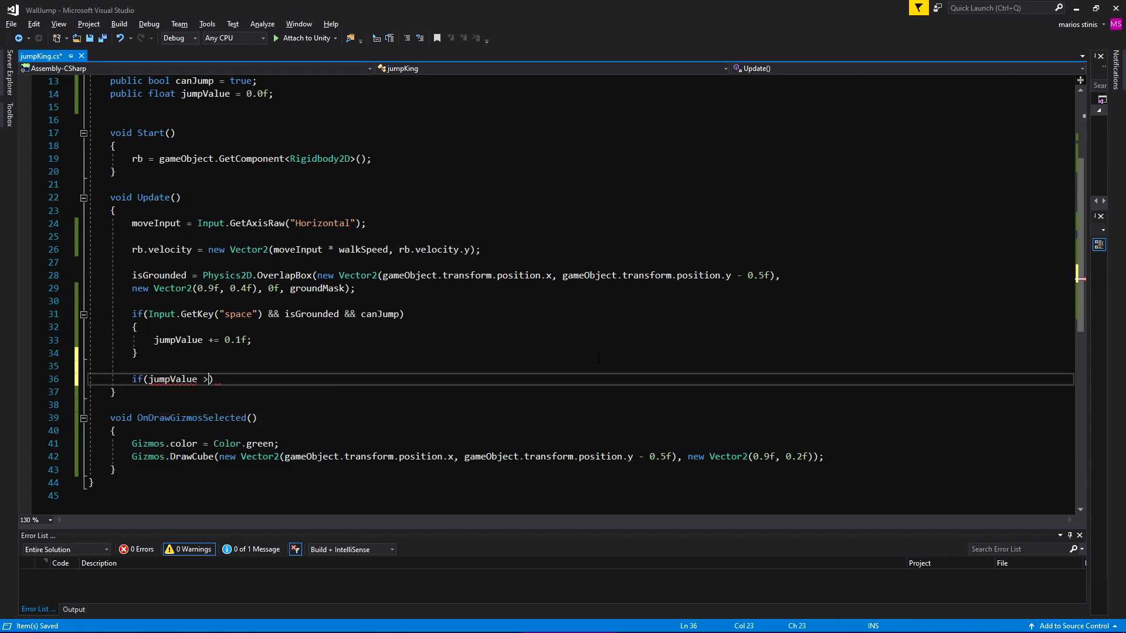
text(= 20f )
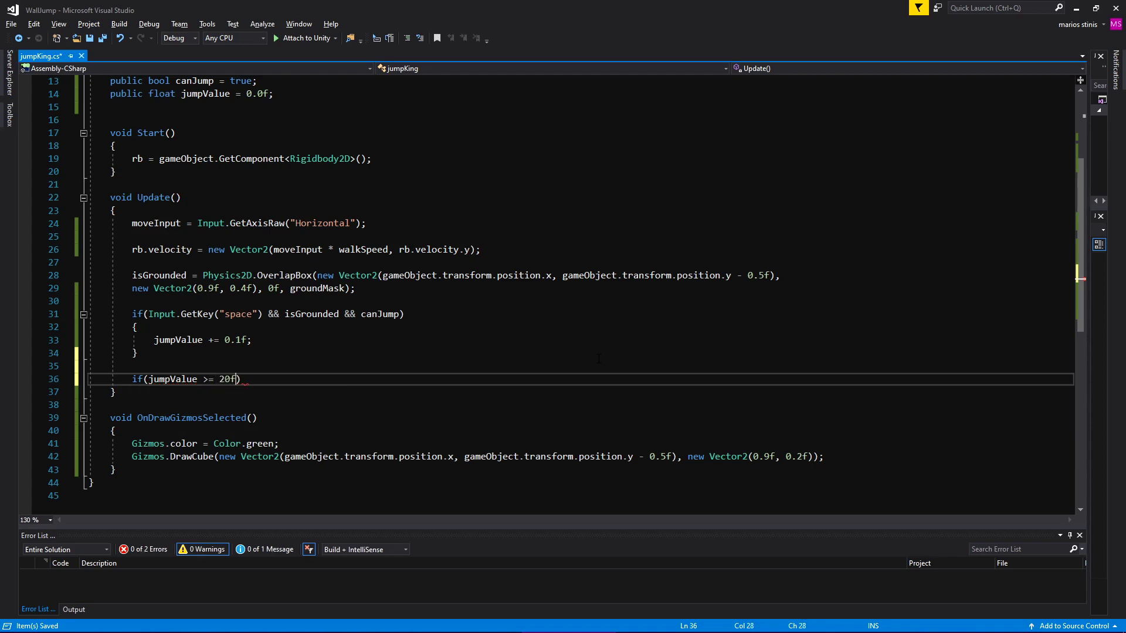
text(&& i)
text(sGrounded)
key(Return)
text({)
key(Return)
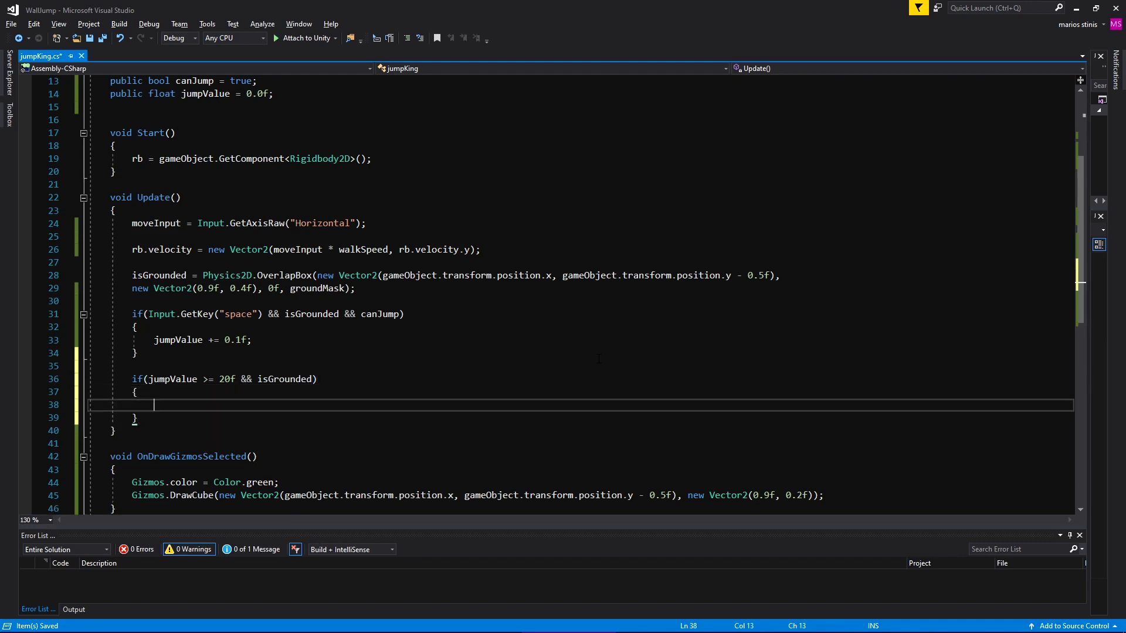
Step: Inside it, compute tempx = moveInput * walkSpeed and tempy = jumpValue
text(float te)
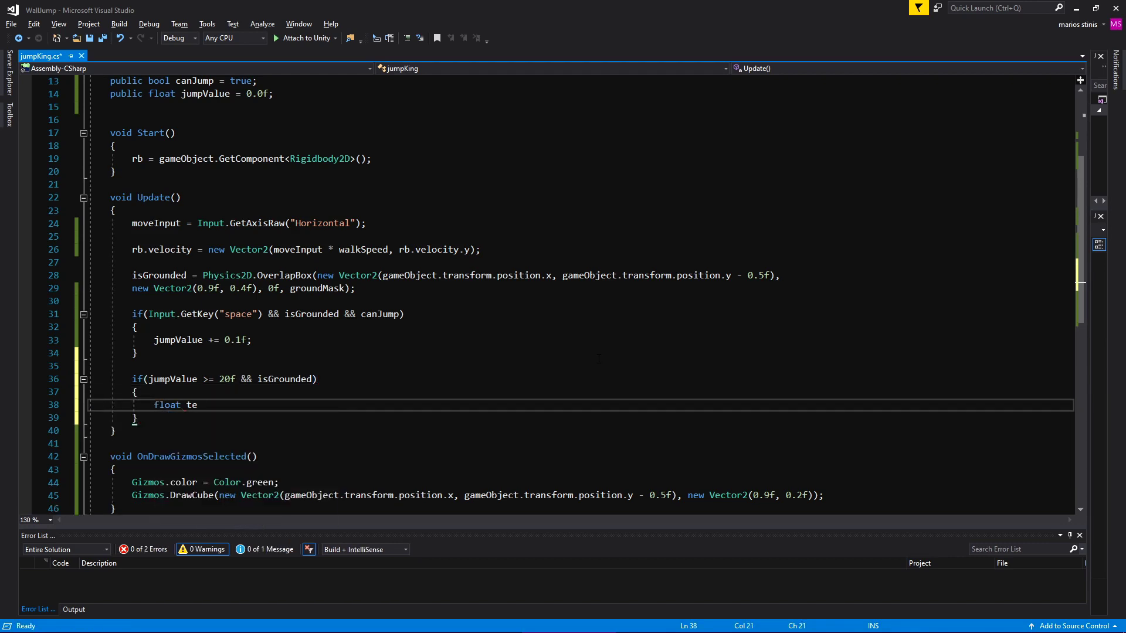
text(mpx = mov)
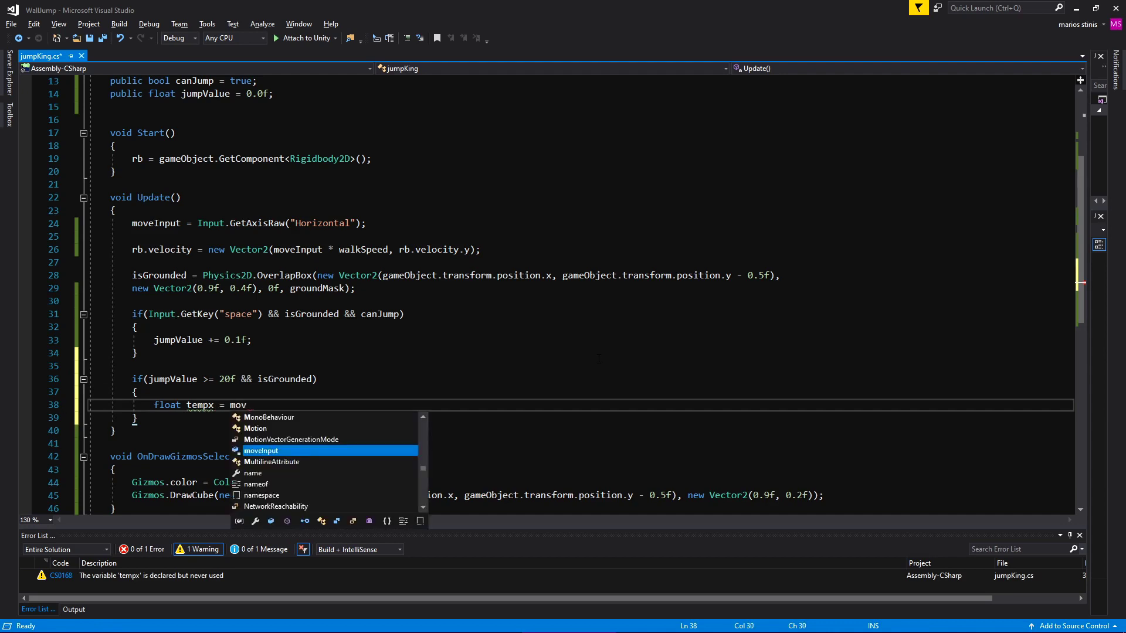
text(eInput * walk)
key(Tab)
key(Return)
text(float tempy =)
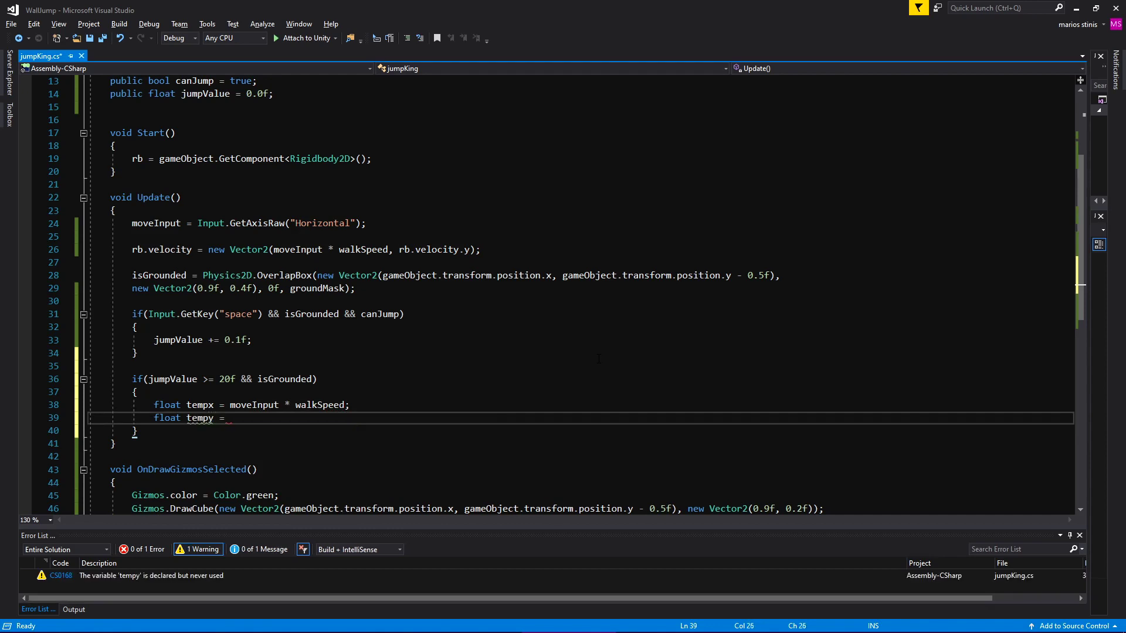
text( jump)
key(Tab)
text(;)
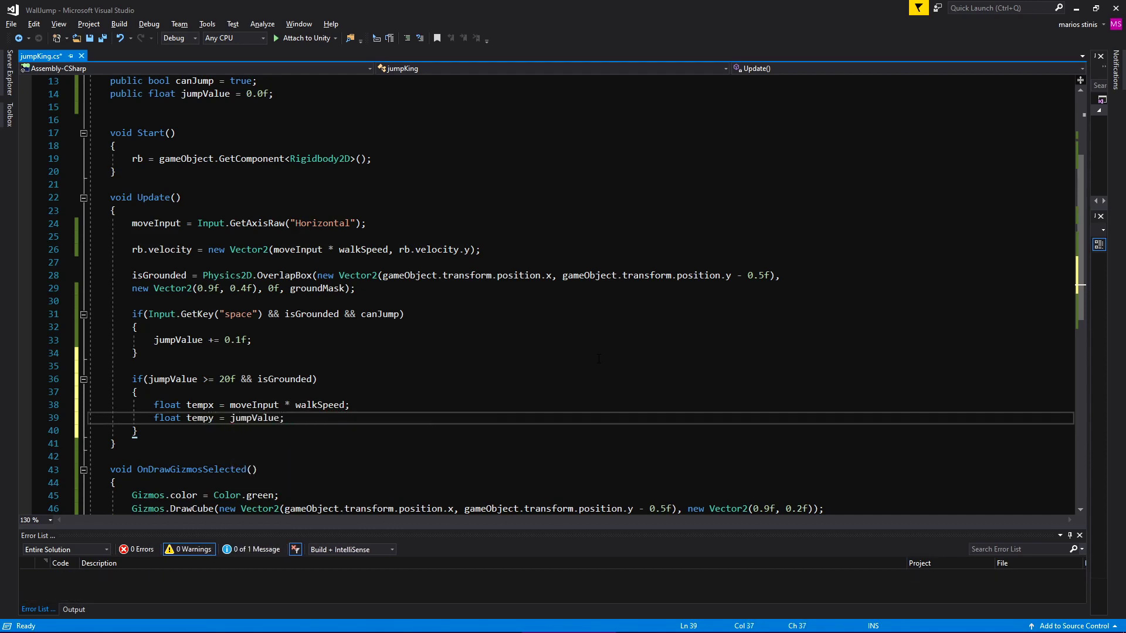
key(Return)
Step: Set rb.velocity = new Vector2(tempx, tempy)
text(rb.)
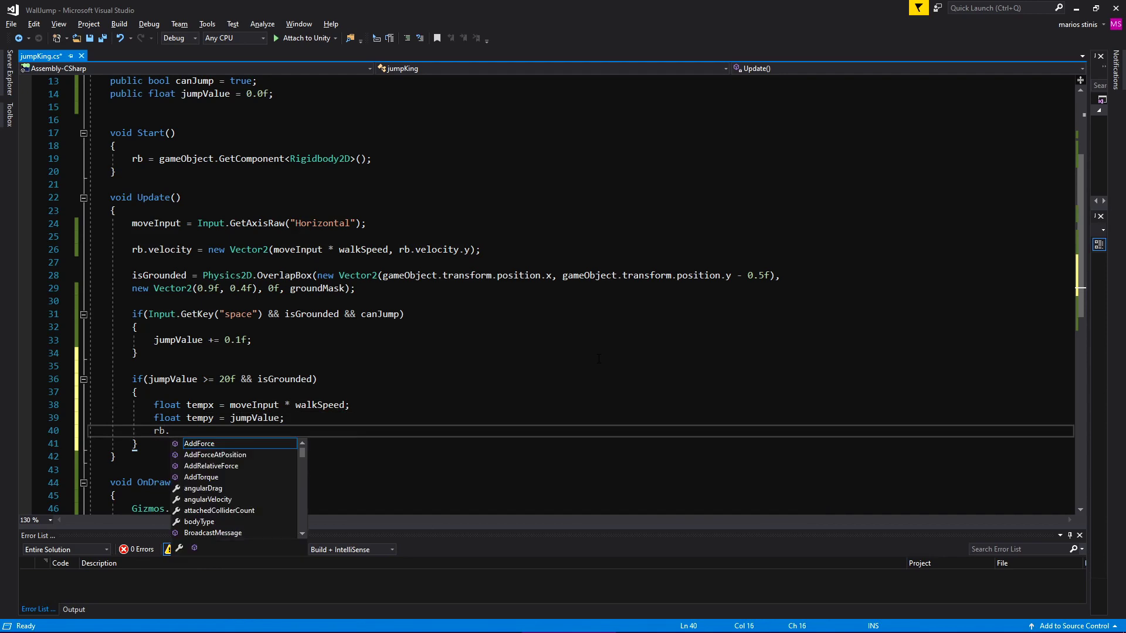
text(ve)
key(Tab)
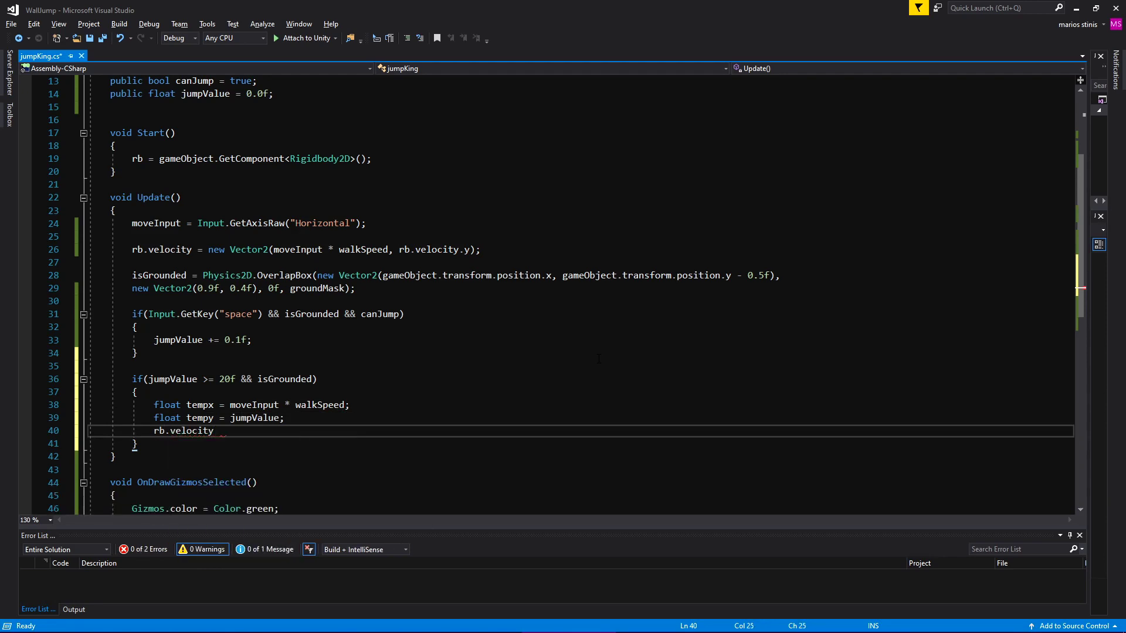
text(newVecto)
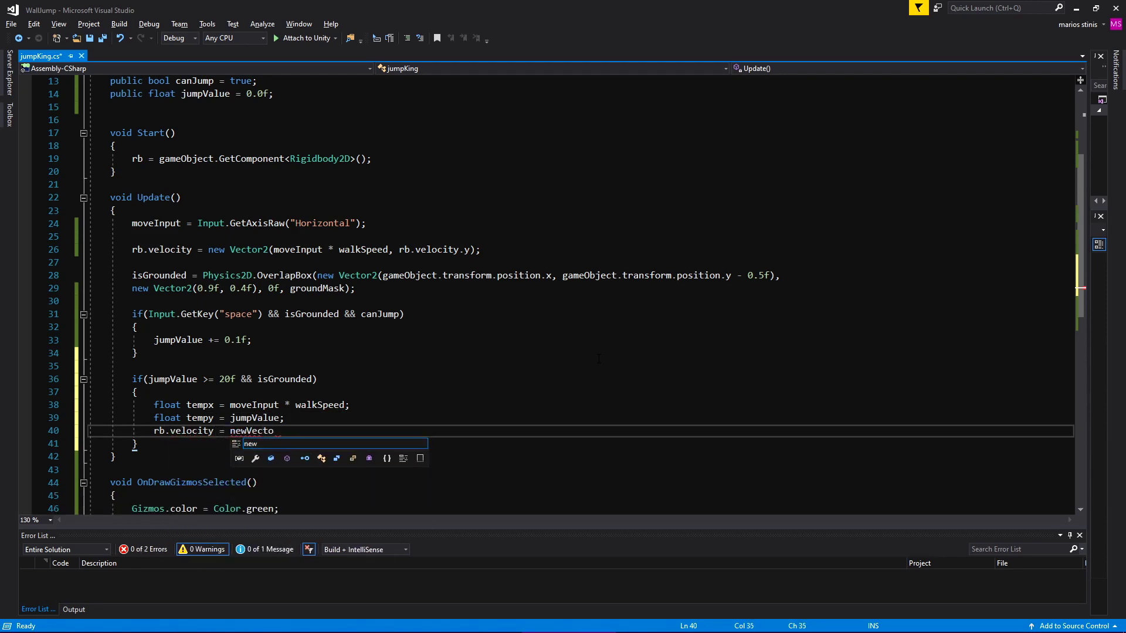
key(Left)
key(Left)
key(Left)
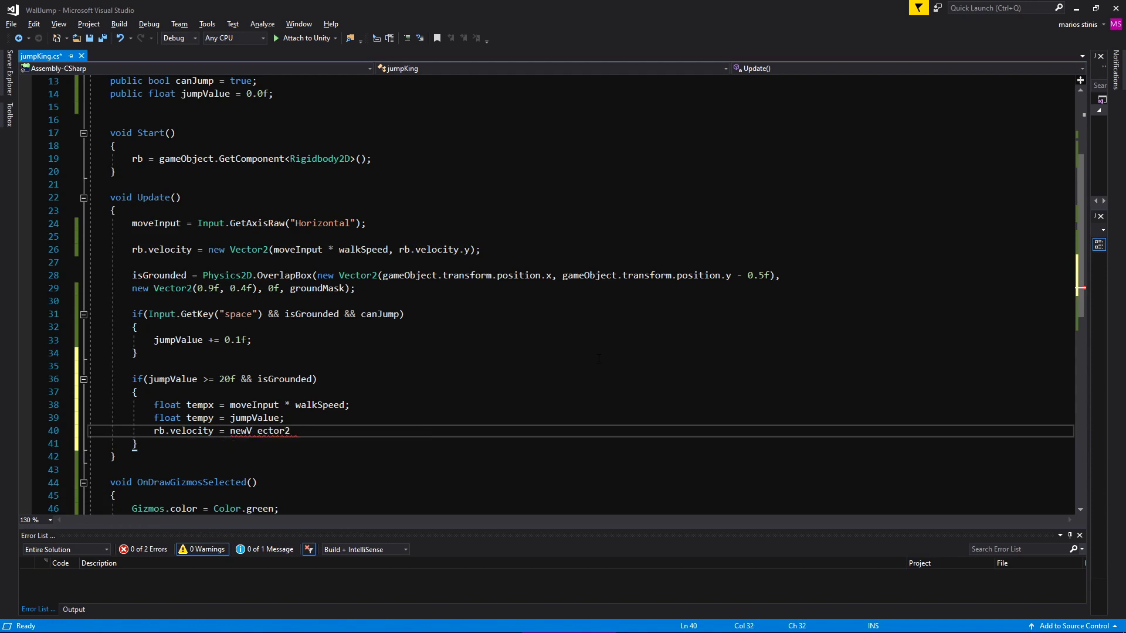
key(ctrl+shift+Right)
text(())
text(tmpx)
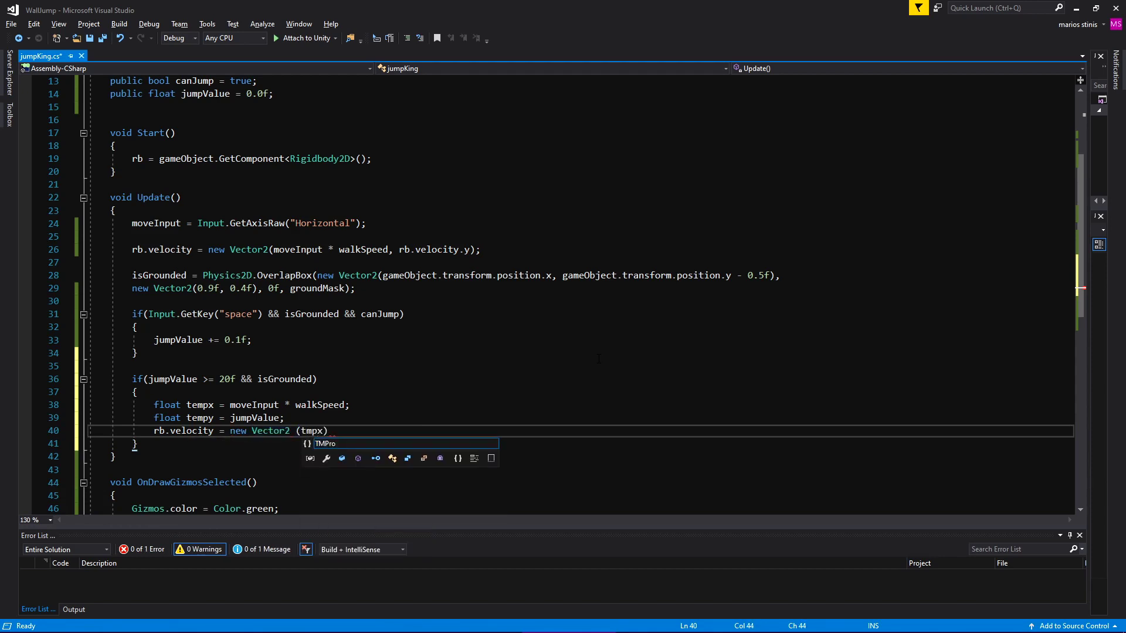
text(, tempy)
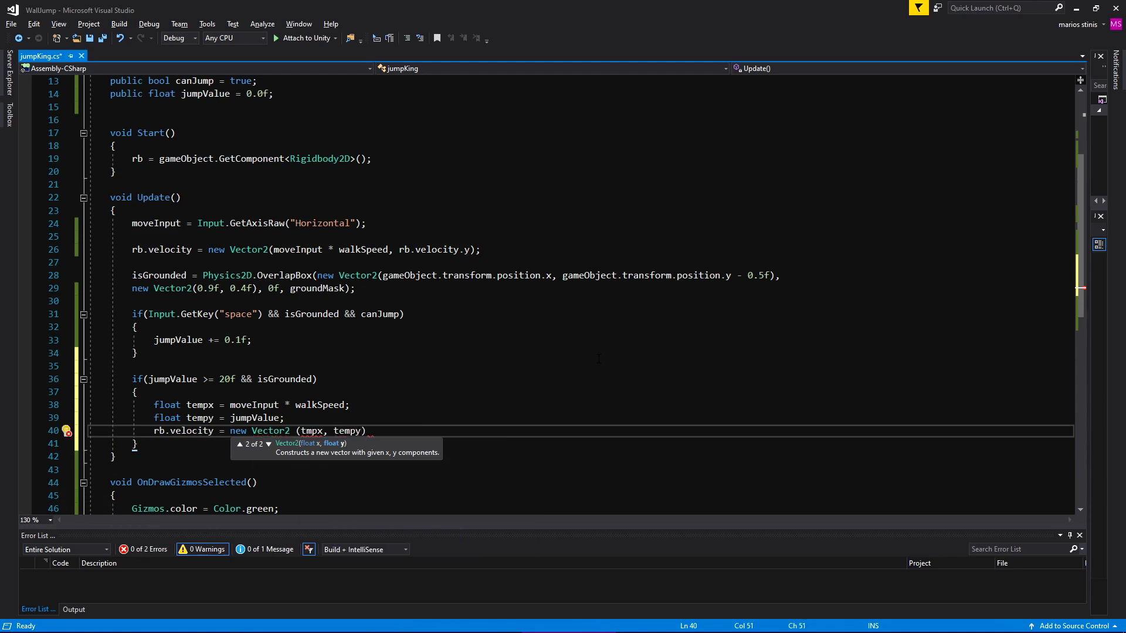
text(;)
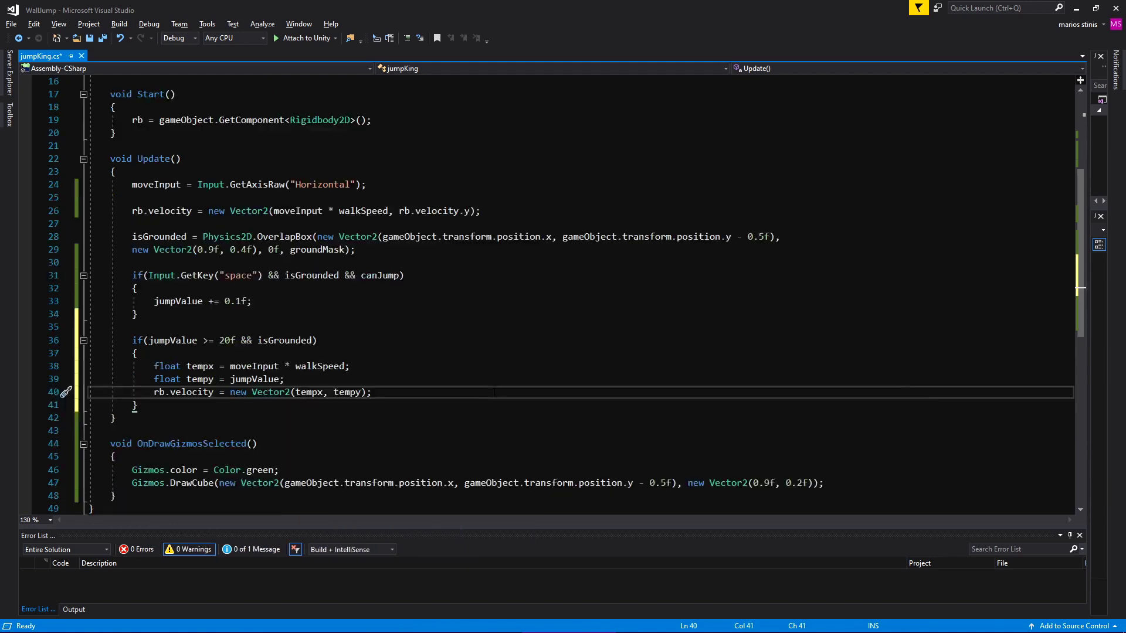
Step: Test two charged jumps in the running Unity game, then return to the script
key(alt+Tab)
key(space)
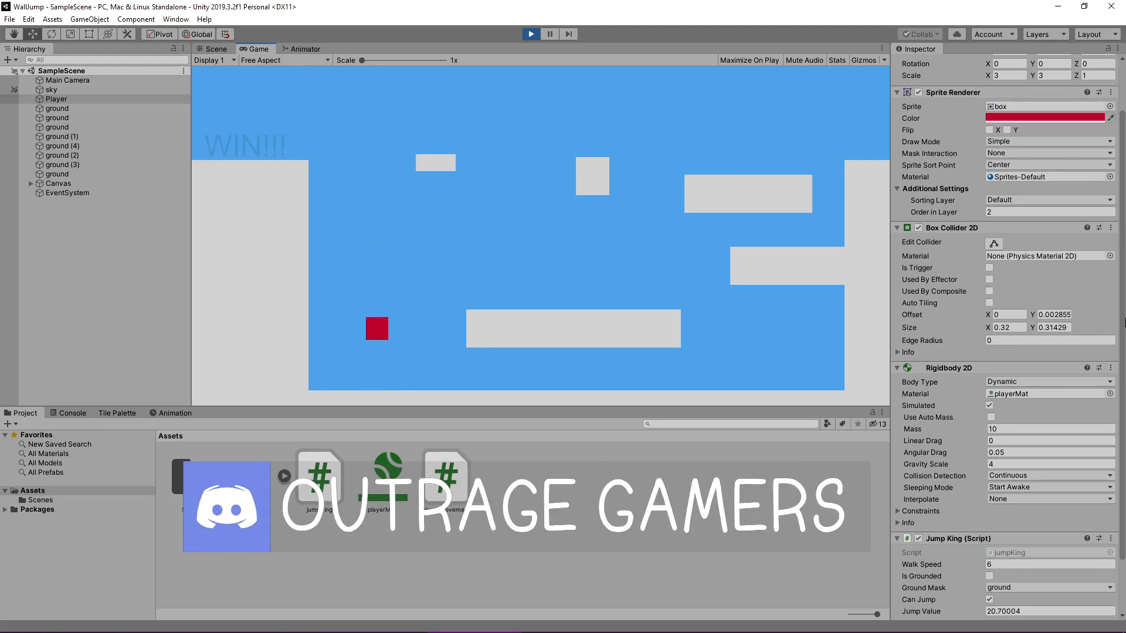
key(space)
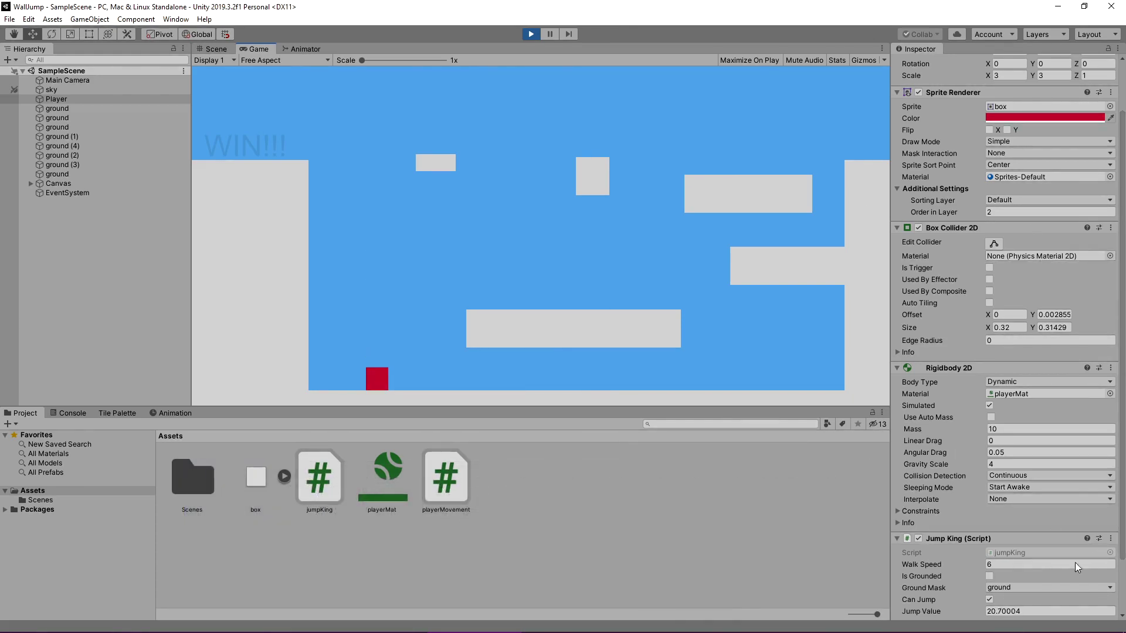
key(alt+Tab)
Step: Remove 'private' from ResetJump and make it set canJump = false and jumpValue = 0
text(mp)
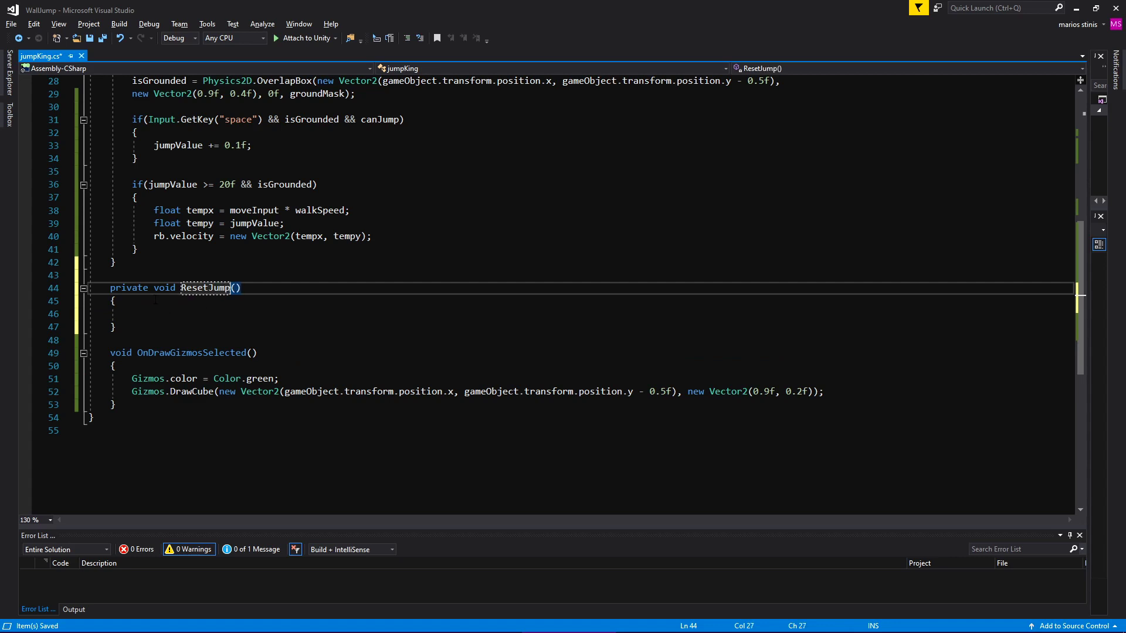
double_click(139, 288)
key(Delete)
key(Delete)
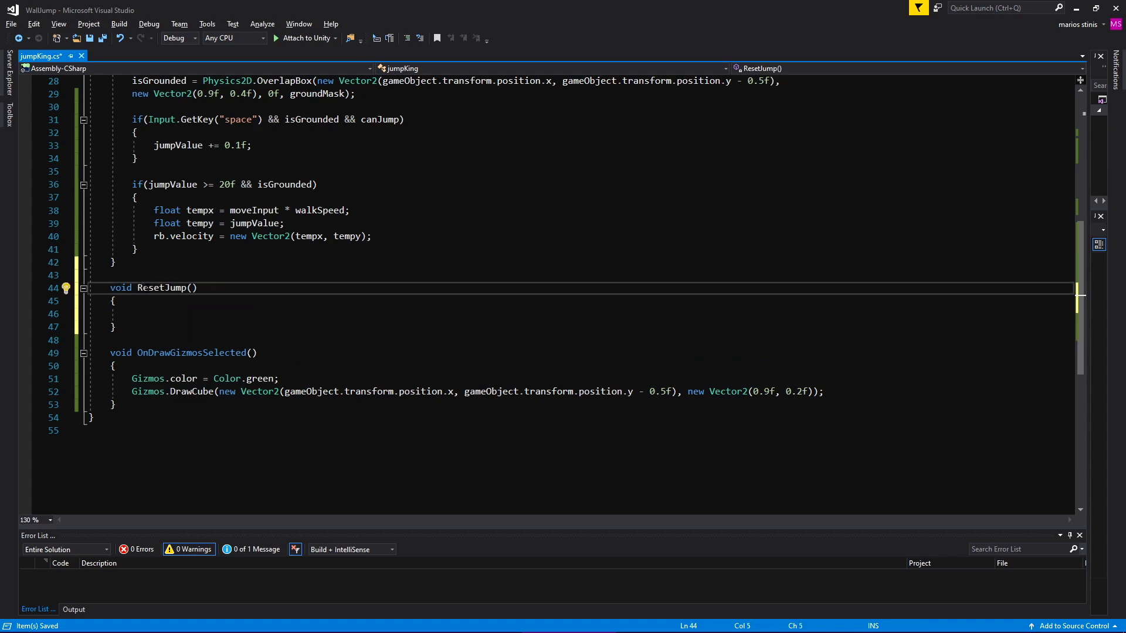
click(216, 313)
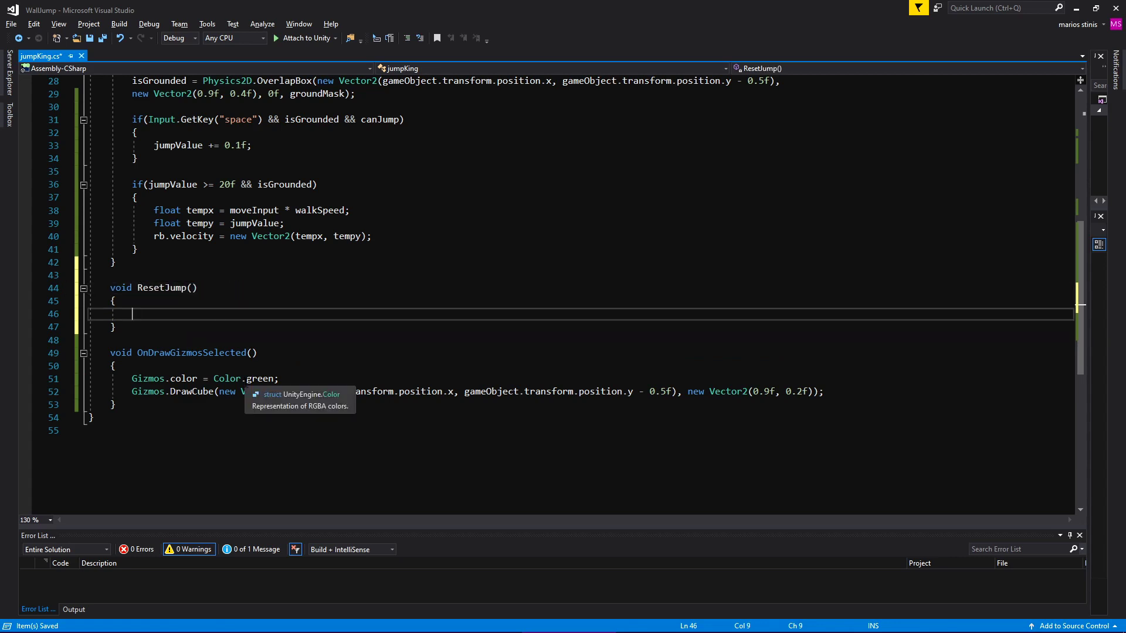
text(canJ)
key(Tab)
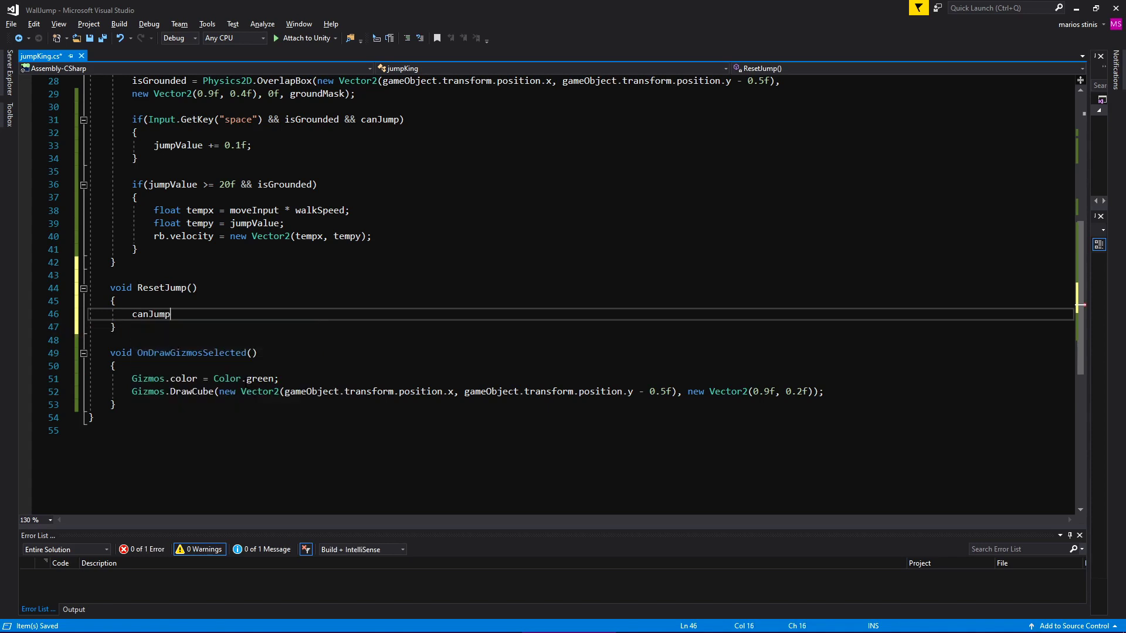
text( = false;)
key(Return)
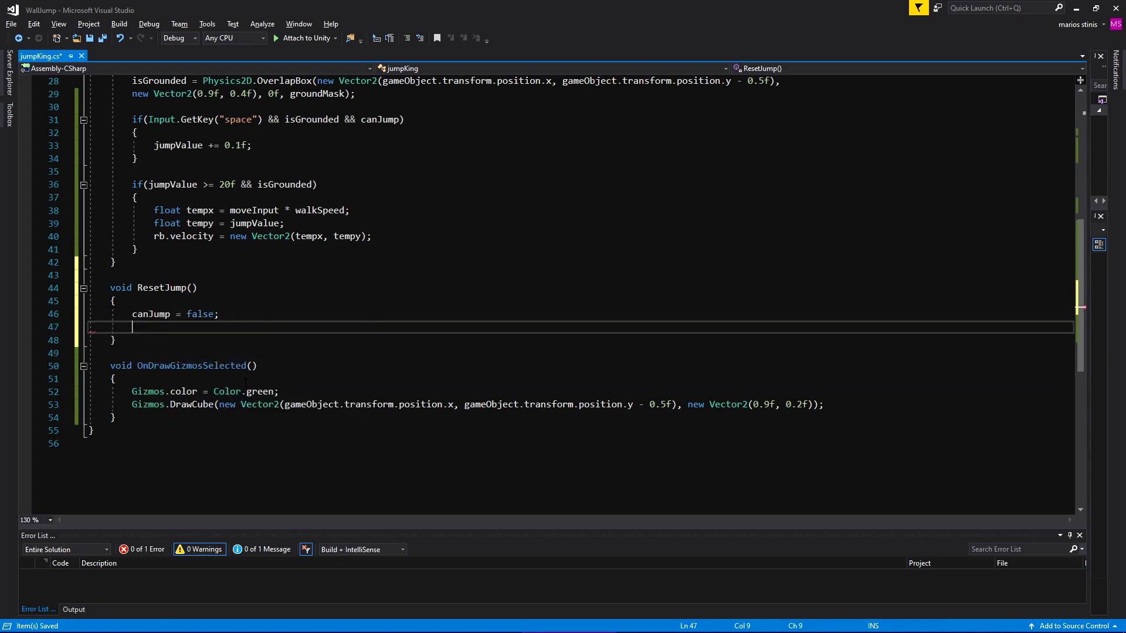
text(jumpValue = 0;)
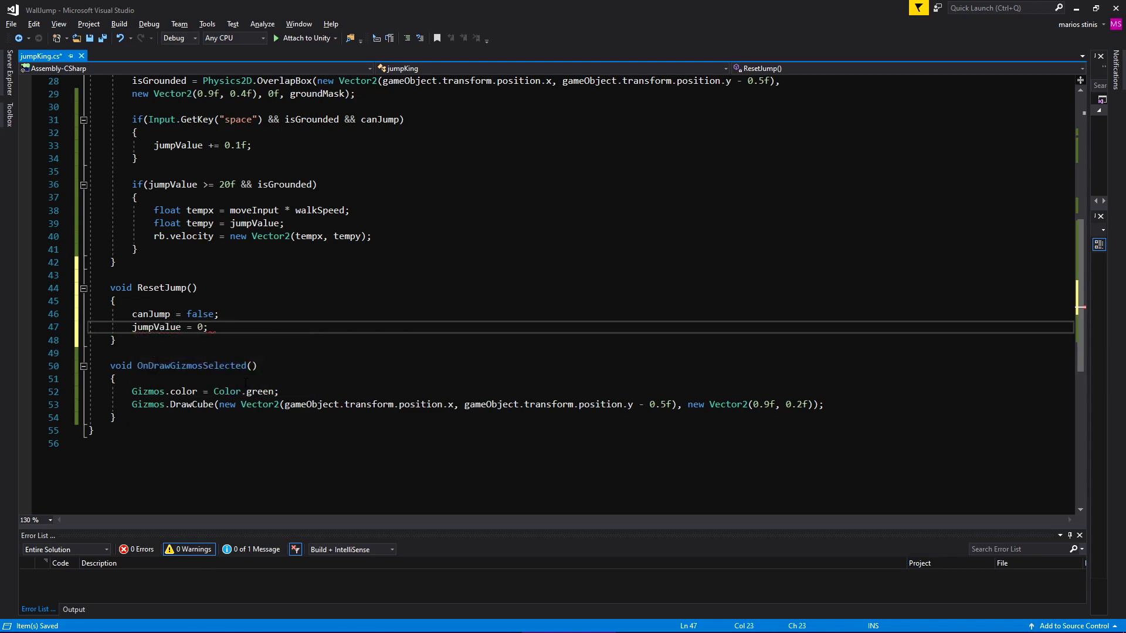
Step: Add Invoke("ResetJump", 0.2f) after the velocity line
scroll(225, 330, up, 2)
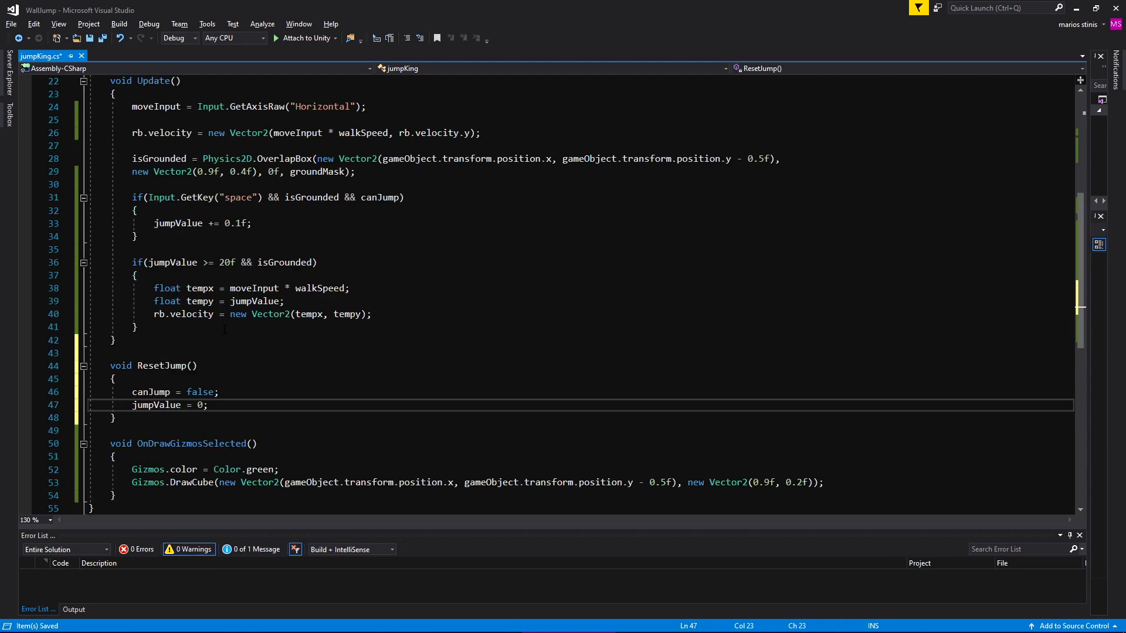
click(387, 315)
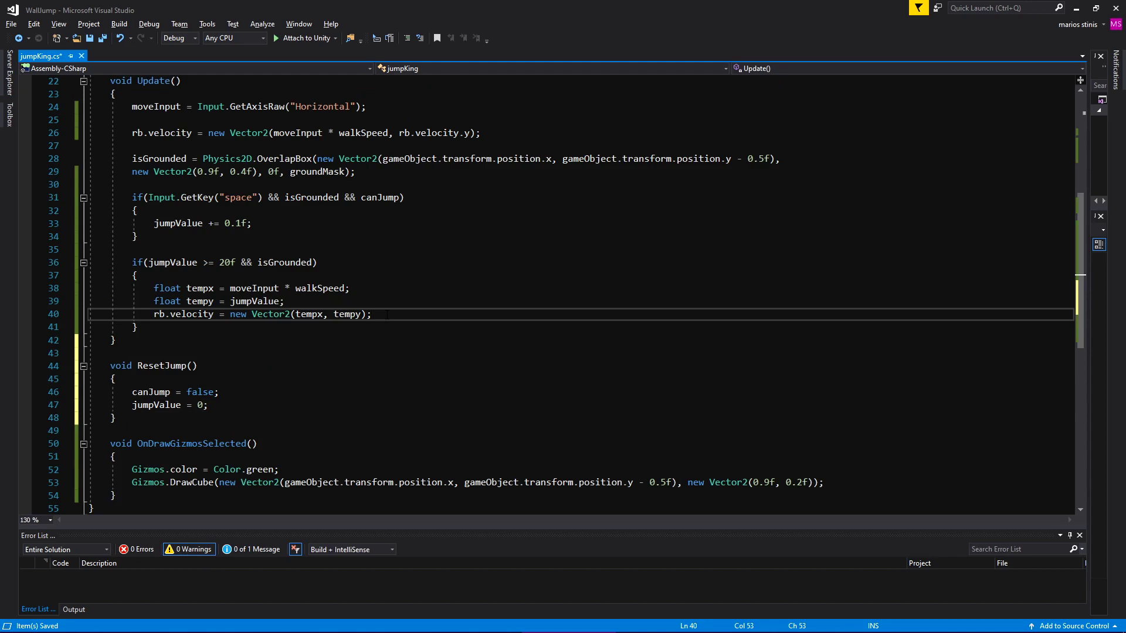
key(Return)
text(In)
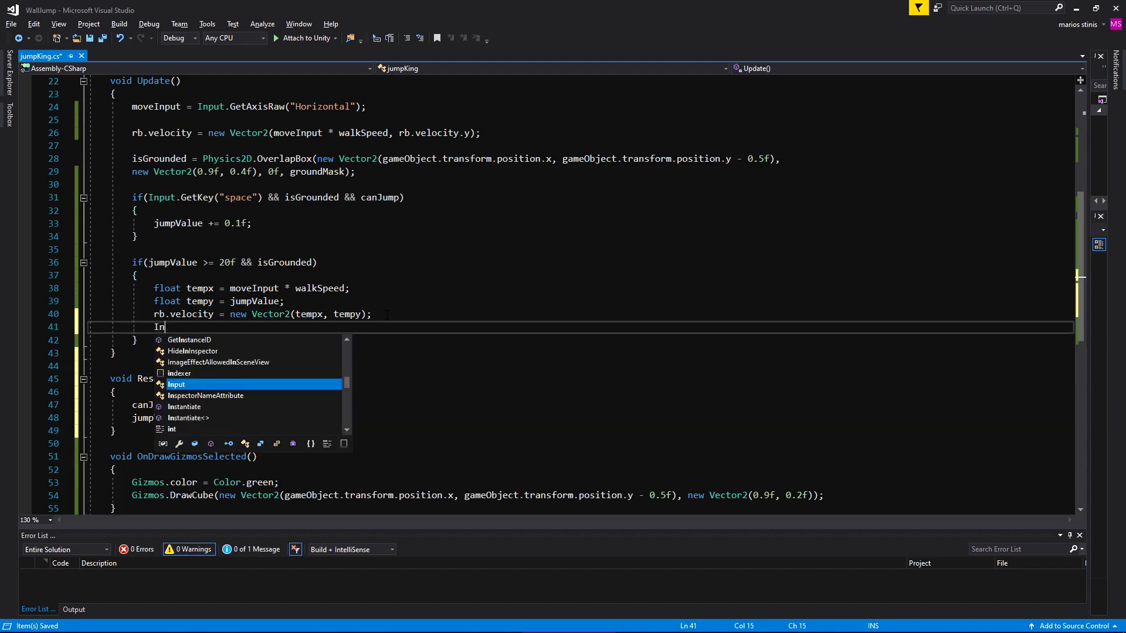
text(voke();)
key(Left)
text(")
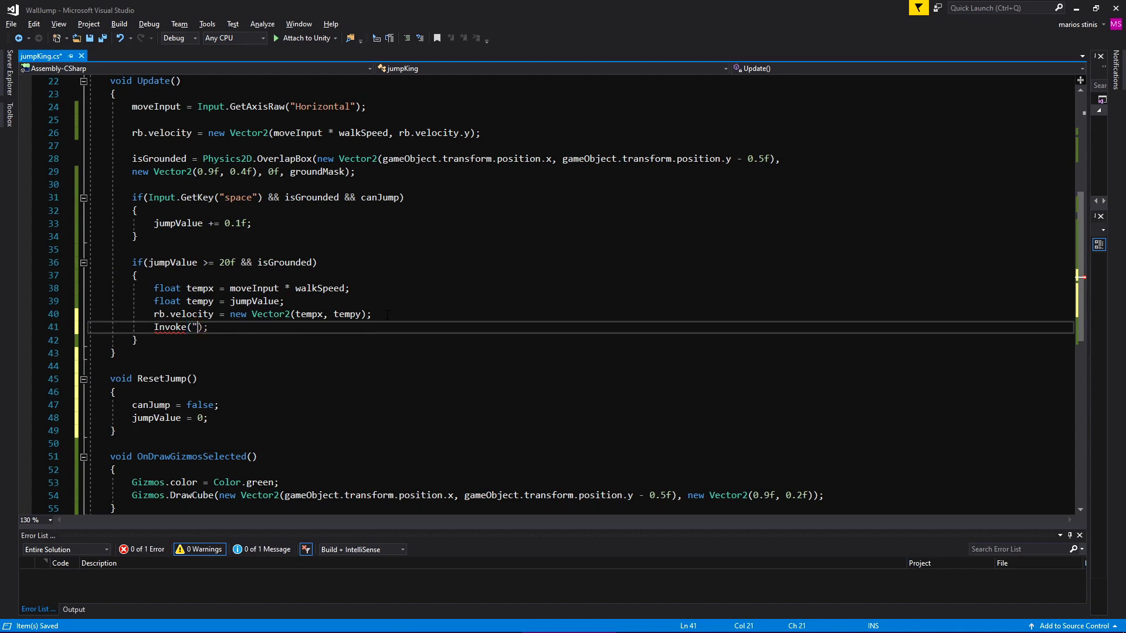
text(ResetJump)
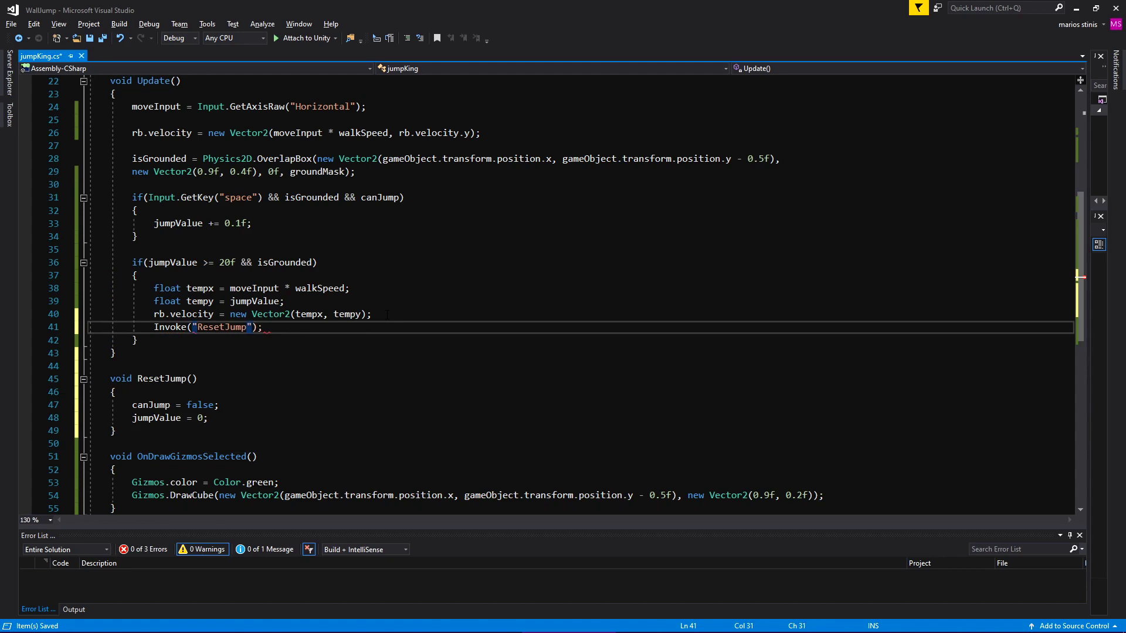
text(,)
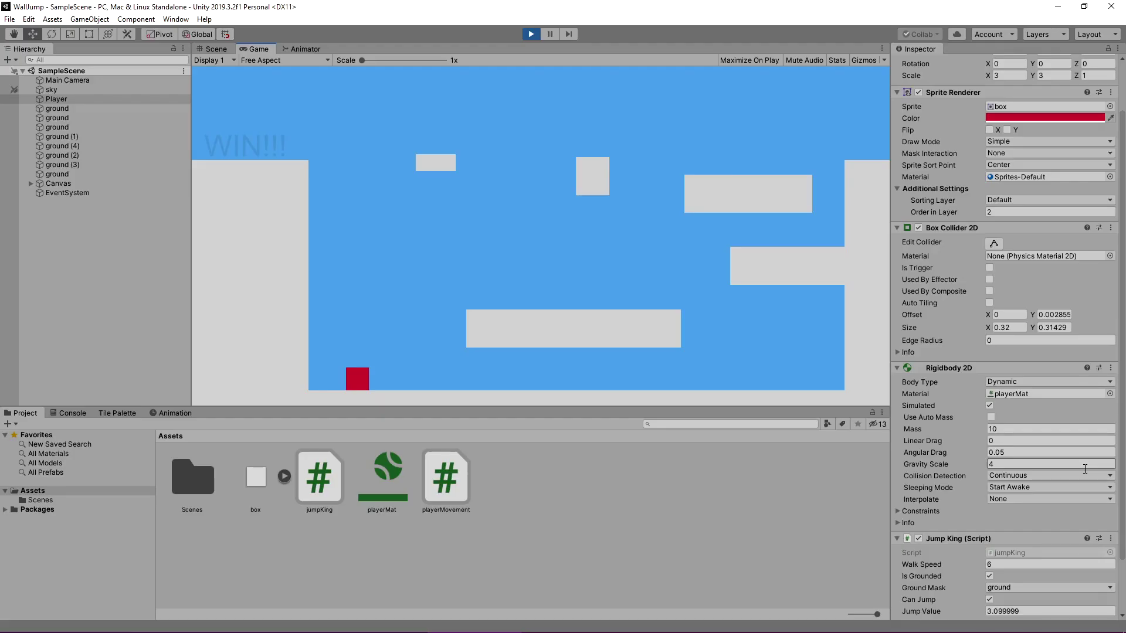
Step: Test a charged jump, then start an if(Input.GetKeyUp("space")) statement below the jump block
key(space)
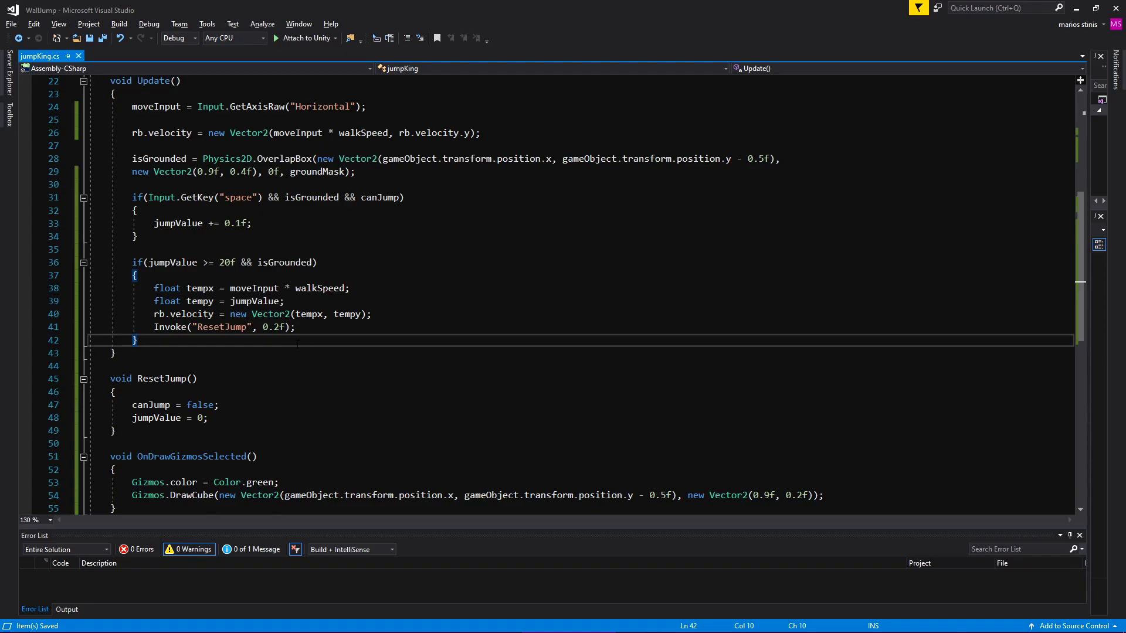
key(Return)
key(Return)
text(if(Input)
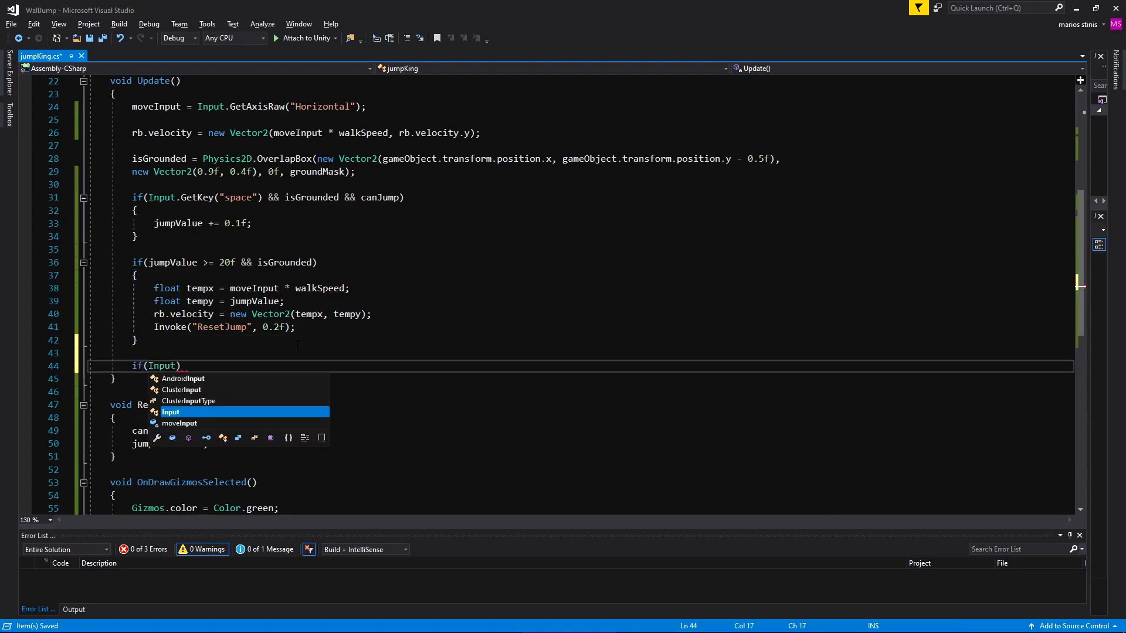
text(.Get)
text(Ke)
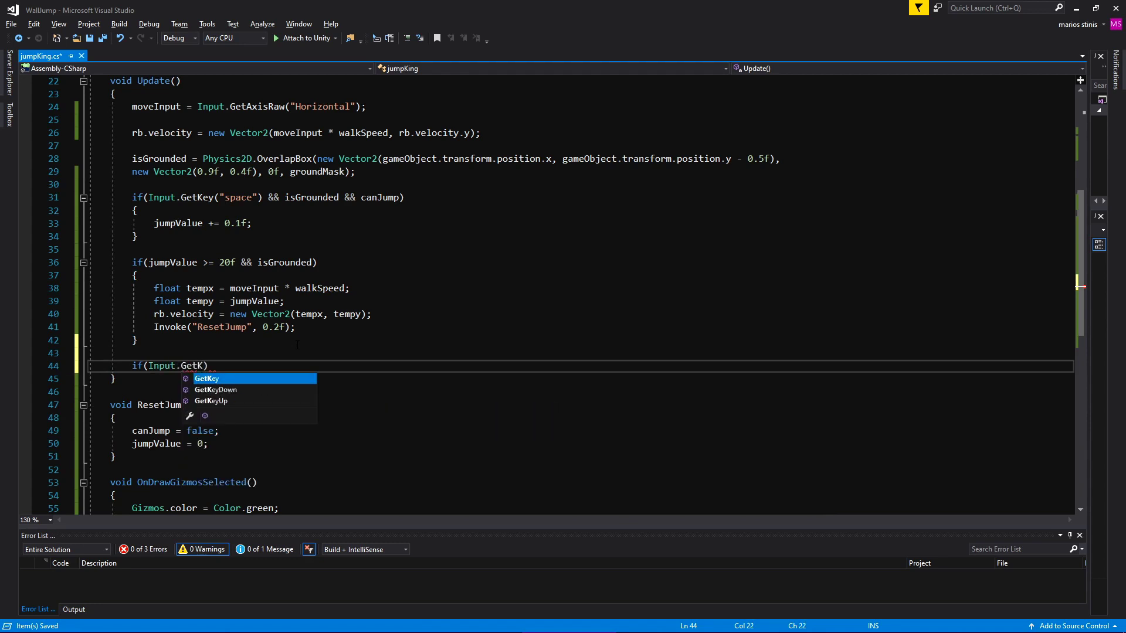
text(yUp("space"))
Step: Give the GetKeyUp("space") condition a brace block that sets canJump = true
key(Return)
text({)
key(Return)
text(canJump =true;)
Step: Charge and release a jump in the running game, then stop Play mode
key(alt+Tab)
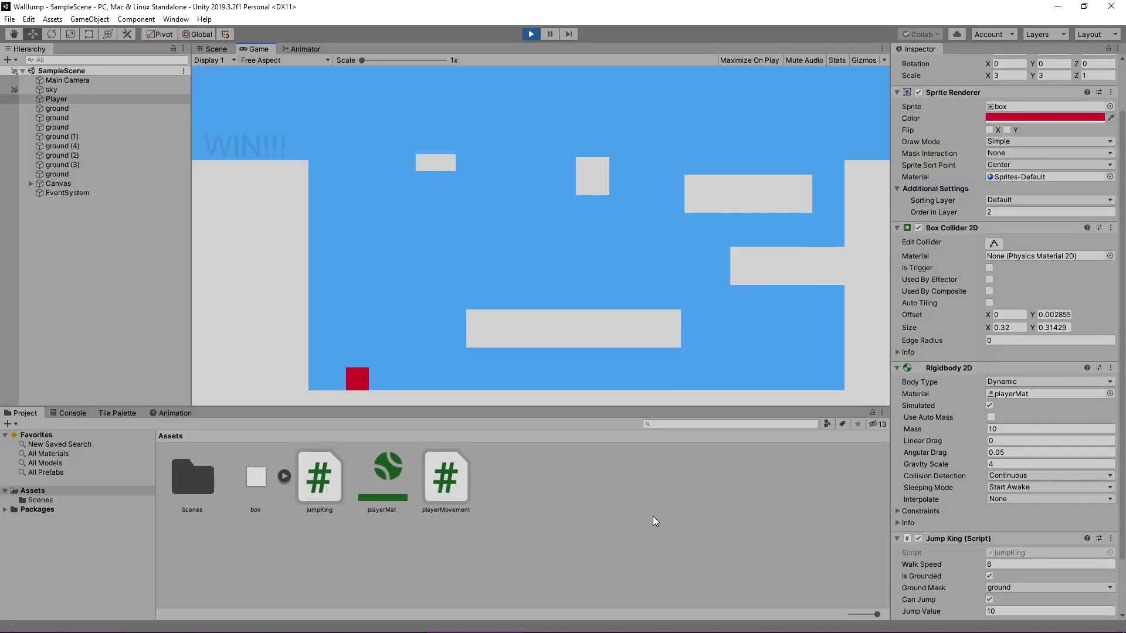
key(space)
key(space)
key(space)
key(space)
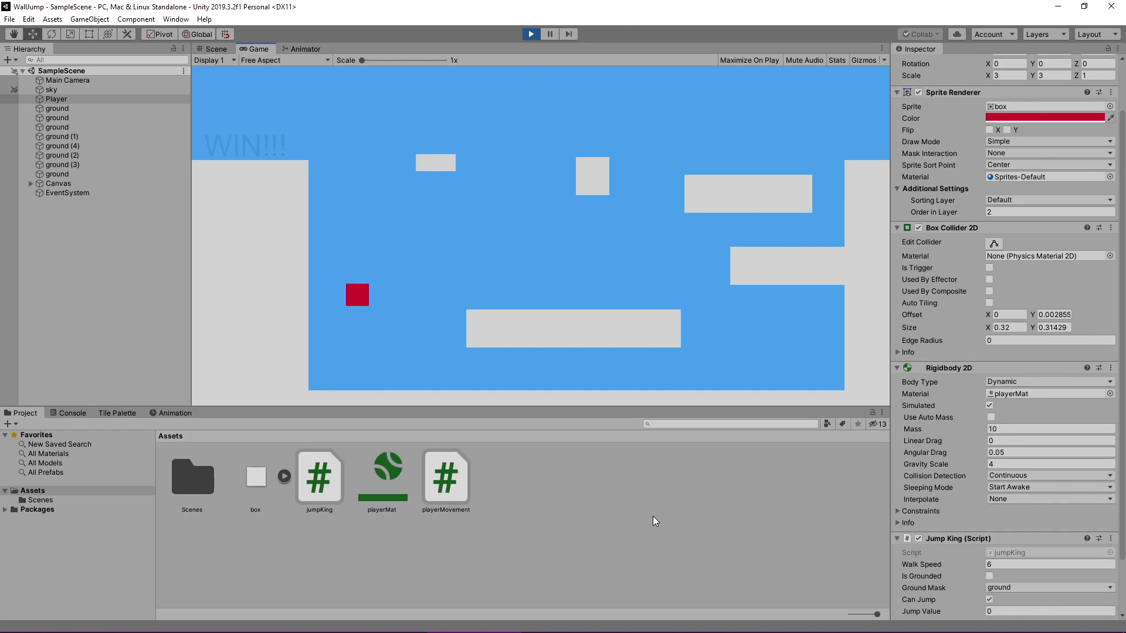
click(531, 34)
Step: Add an if(isGrounded) block inside the GetKeyUp handler
text(f()isGrounded))
key(Tab)
text())
key(Return)
text({)
key(Return)
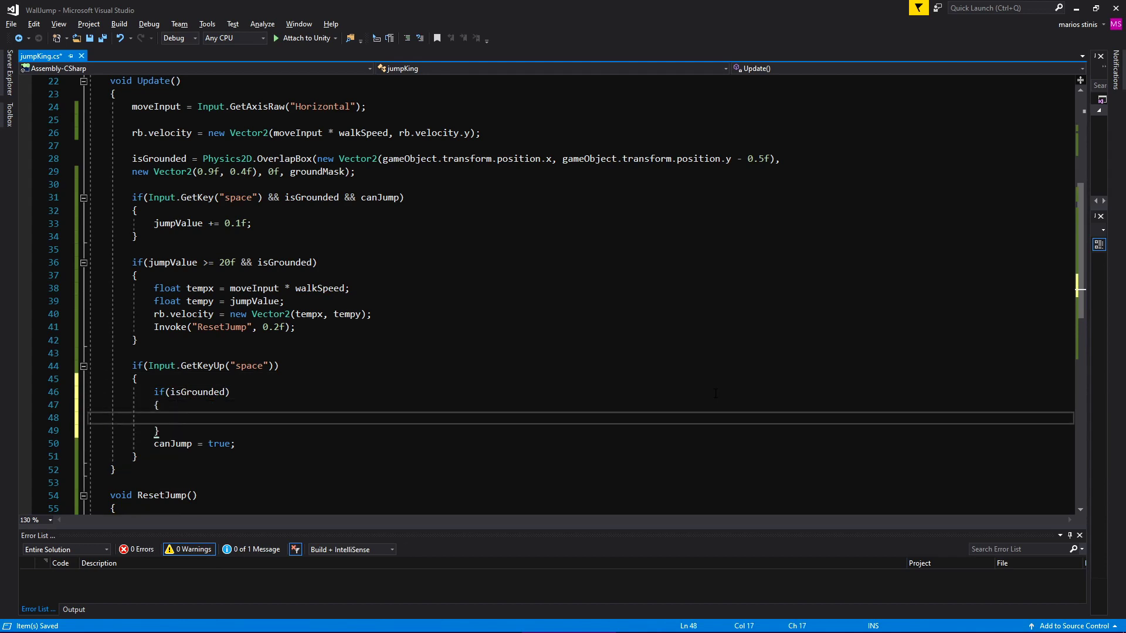
Step: Set rb.velocity = new Vector2(moveInput * walkSpeed, jumpValue) in that block
text(rb.ve)
key(Tab)
text(Ve)
key(Tab)
text(();)
key(Left)
key(Left)
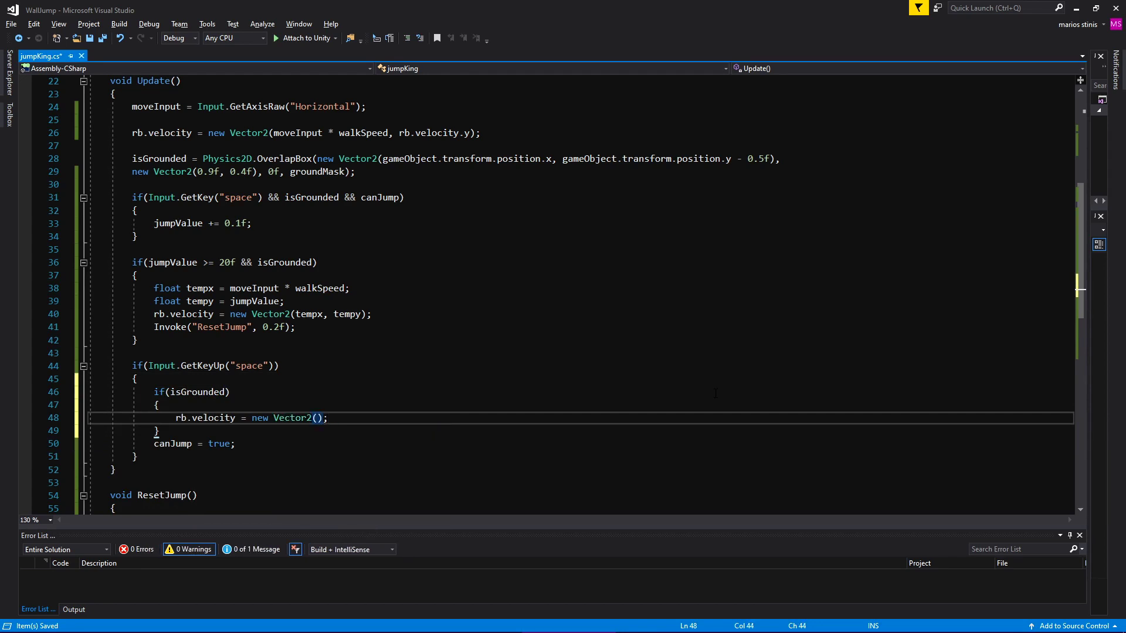
text(moveI)
key(Tab)
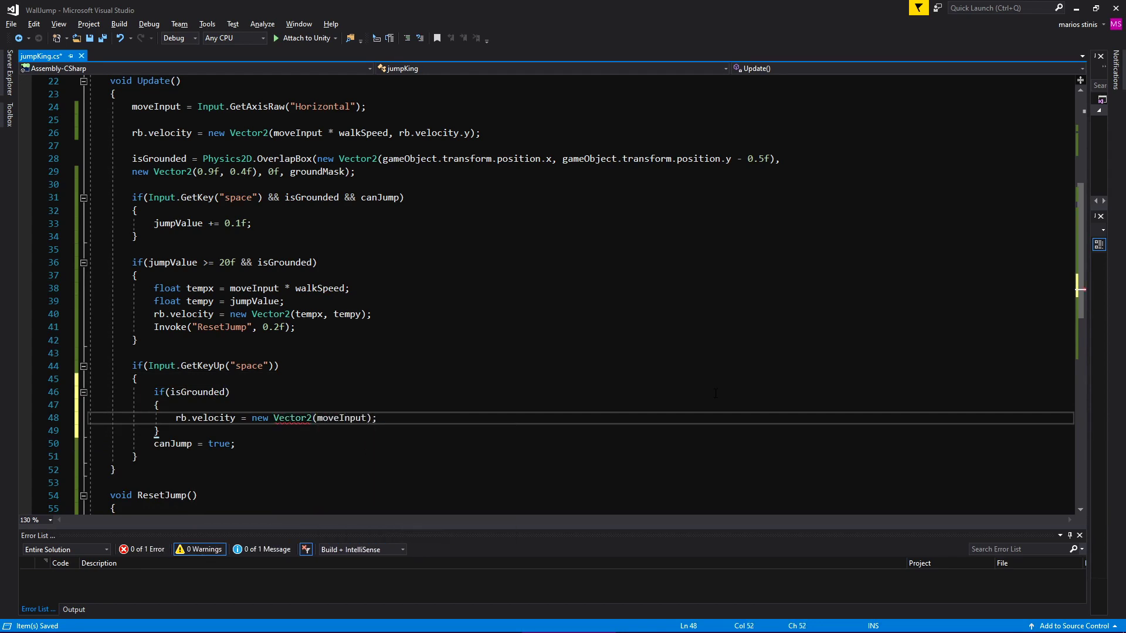
text(* walk)
key(Tab)
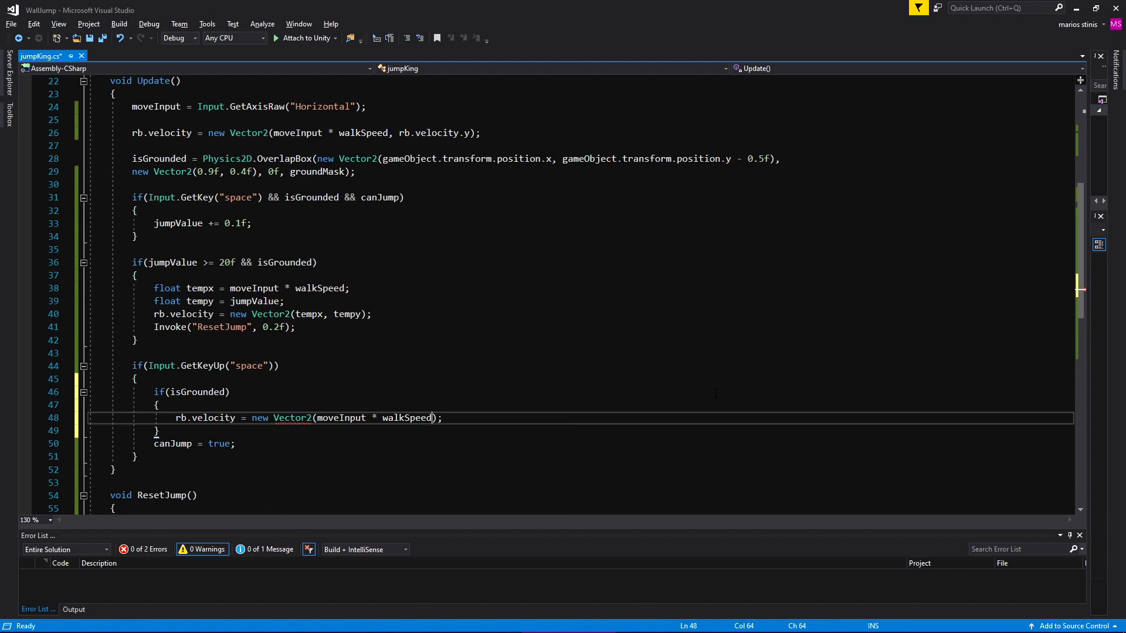
text(, jump)
key(Tab)
key(End)
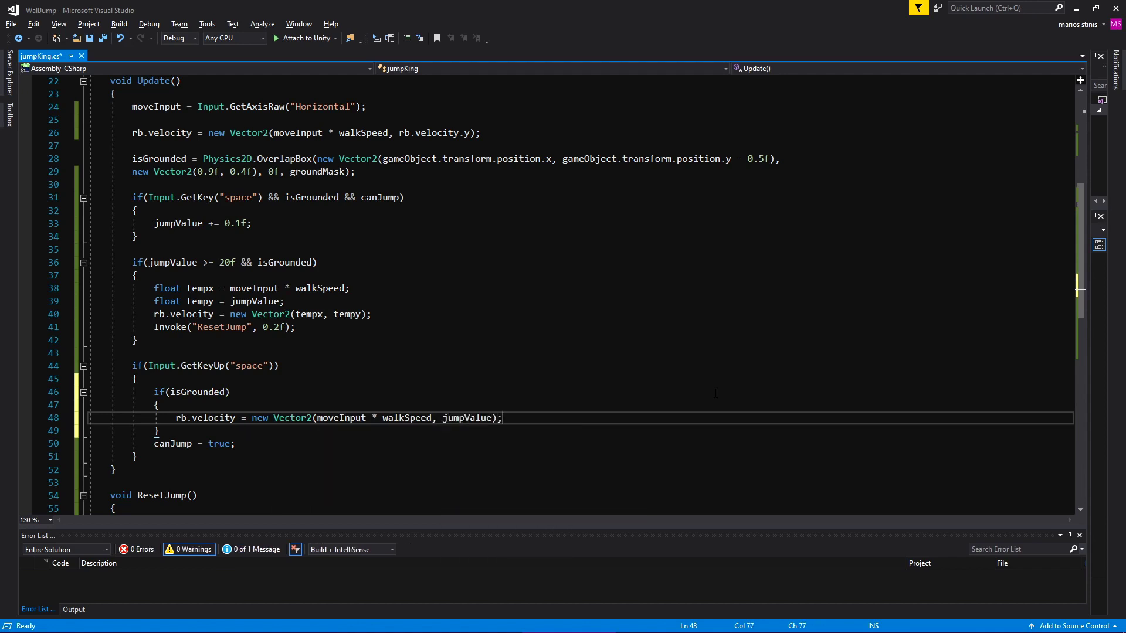
Step: Reset jumpValue to 0 after the launch
key(Return)
text(ju)
key(Tab)
text(= 0;)
key(alt+Tab)
Step: Test four charged jumps of varying heights, then return to the jumpKing script
key(space)
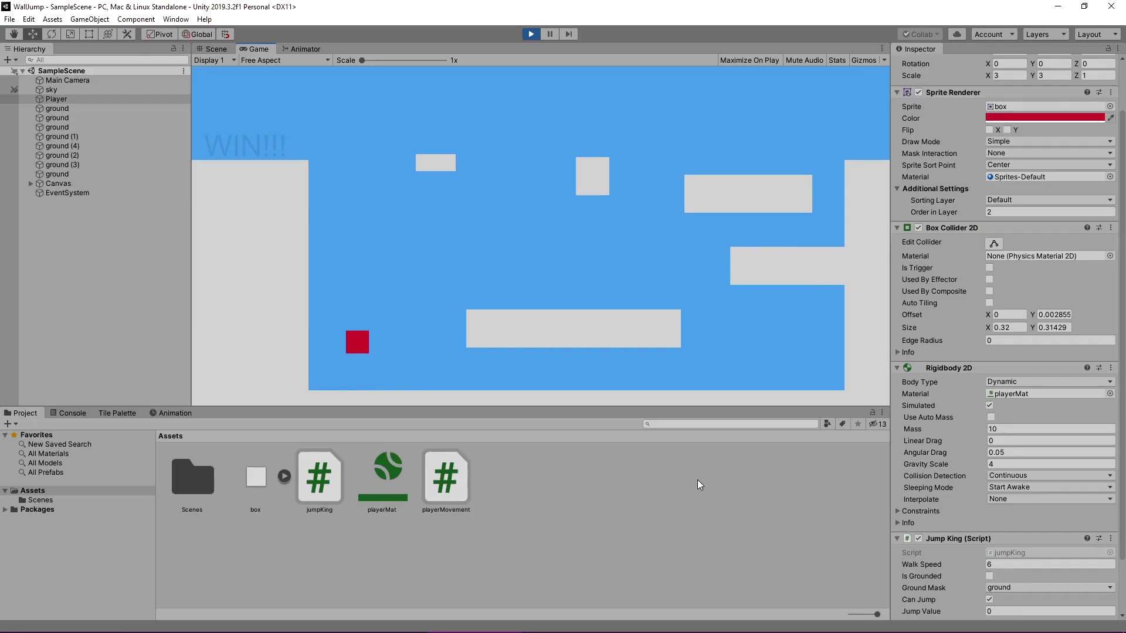
key(space)
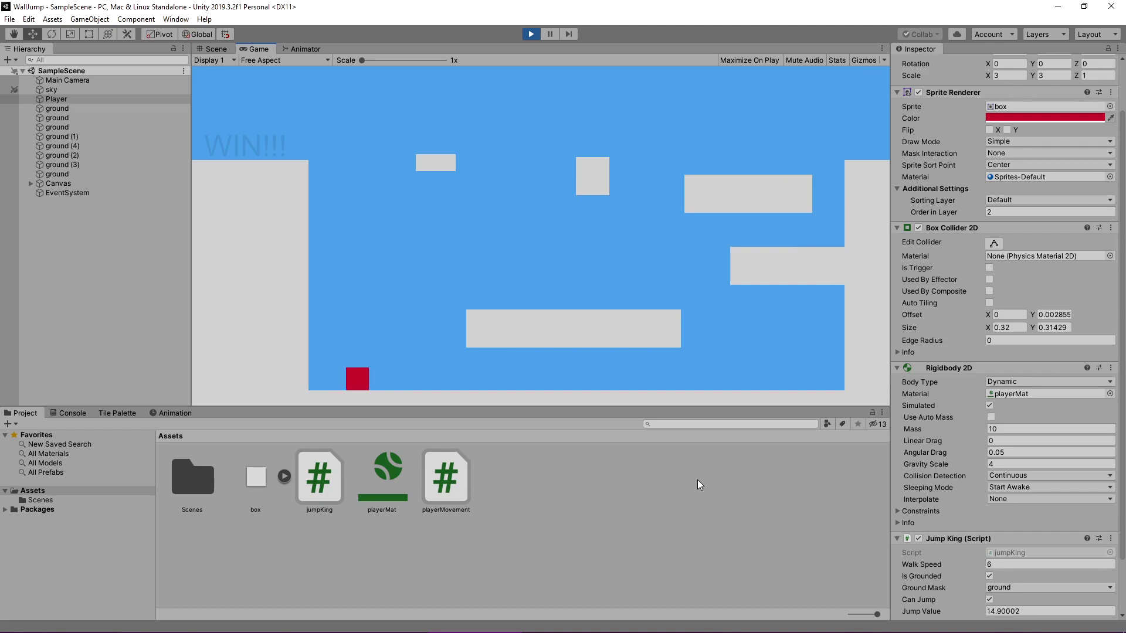
key(space)
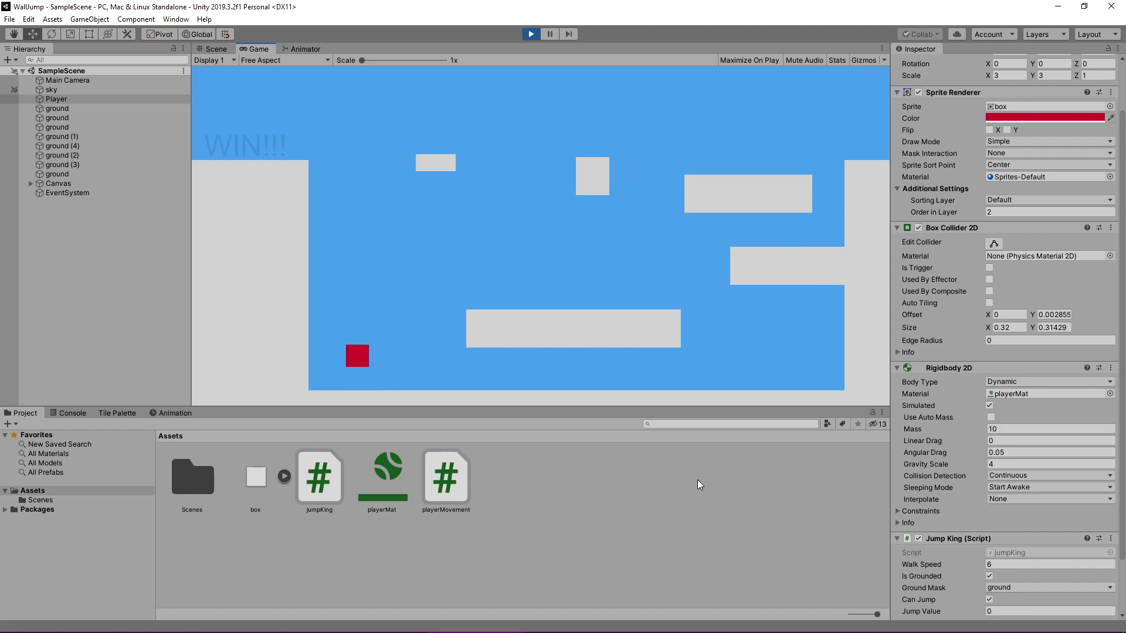
key(space)
key(alt+Tab)
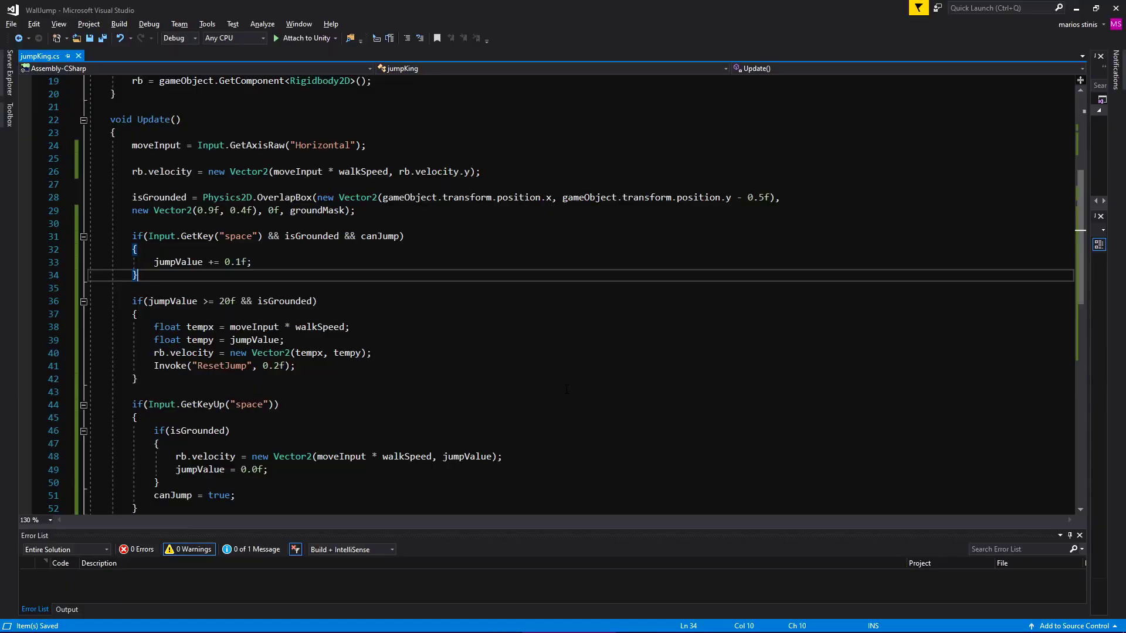
Step: Add an if(Input.GetKeyDown("space") && isGrounded && canJump) condition after the charging block
key(Return)
key(Return)
text(if()
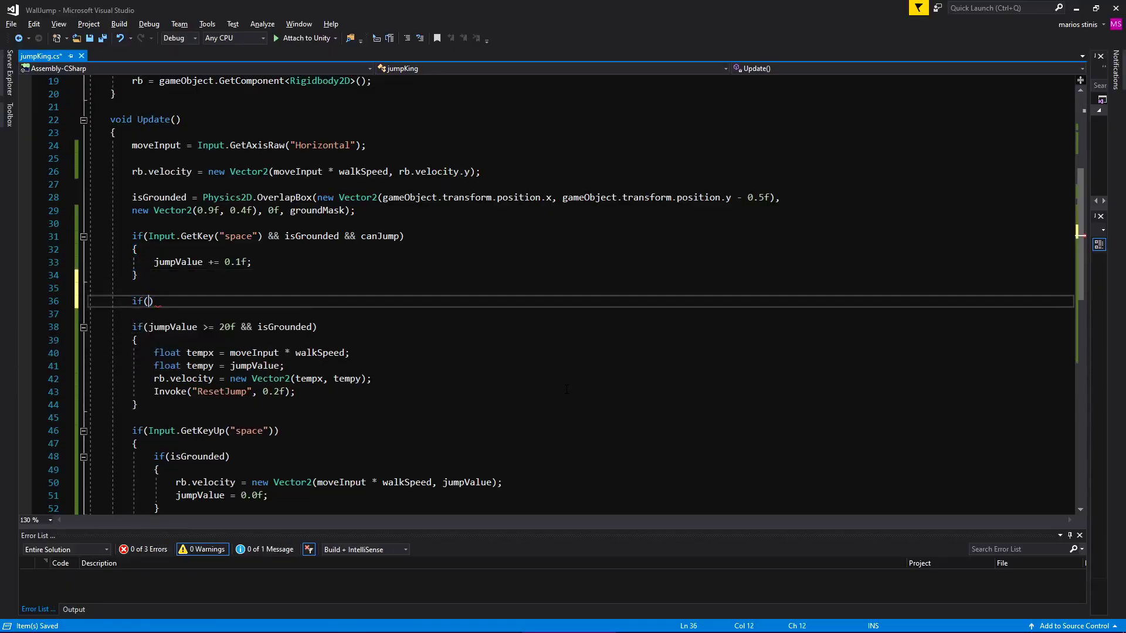
text(Input.GetKey)
key(Down)
key(Tab)
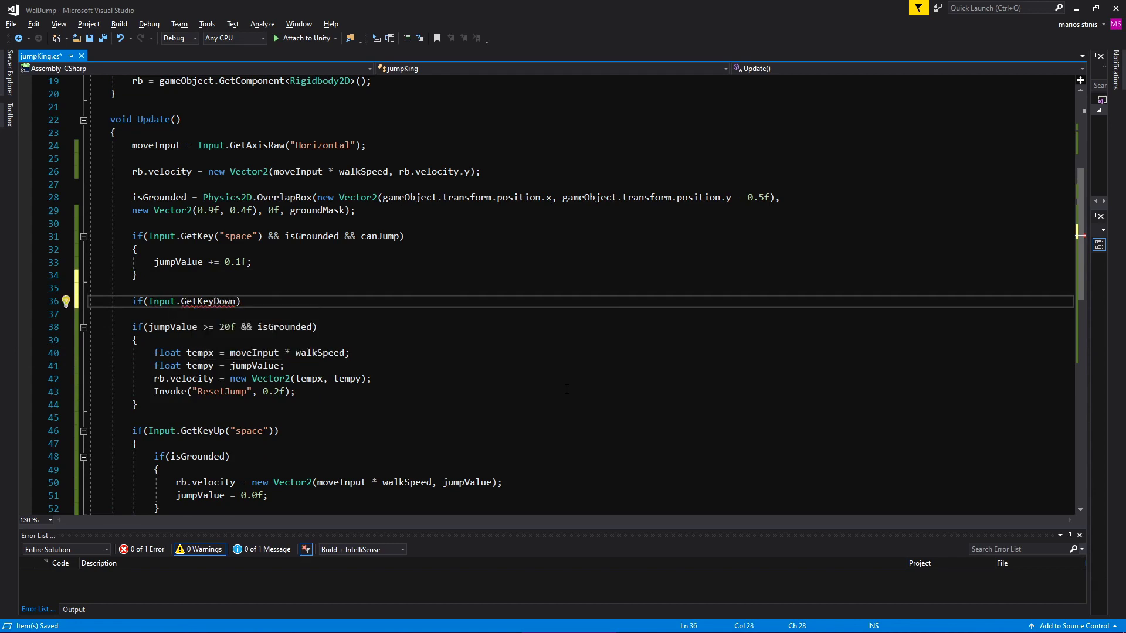
text(("space") )
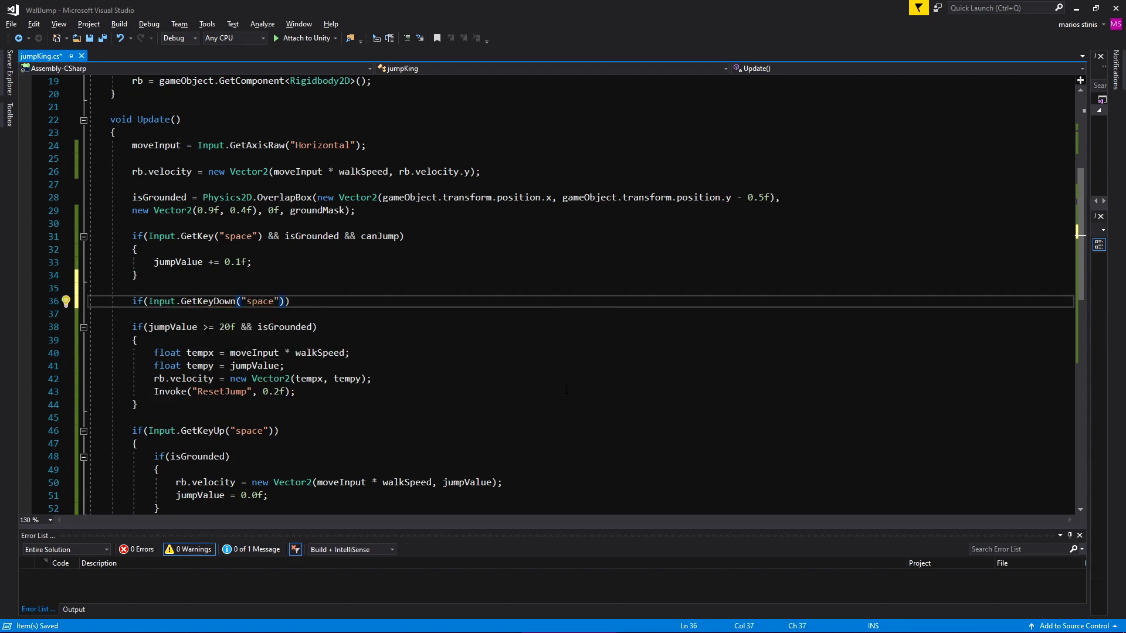
text(&& isGrounded && )
text(can)
key(Tab)
key(End)
Step: Make its body set rb.velocity to a new Vector2 keeping rb.velocity.y, zeroing horizontal movement
key(Return)
text({)
key(Return)
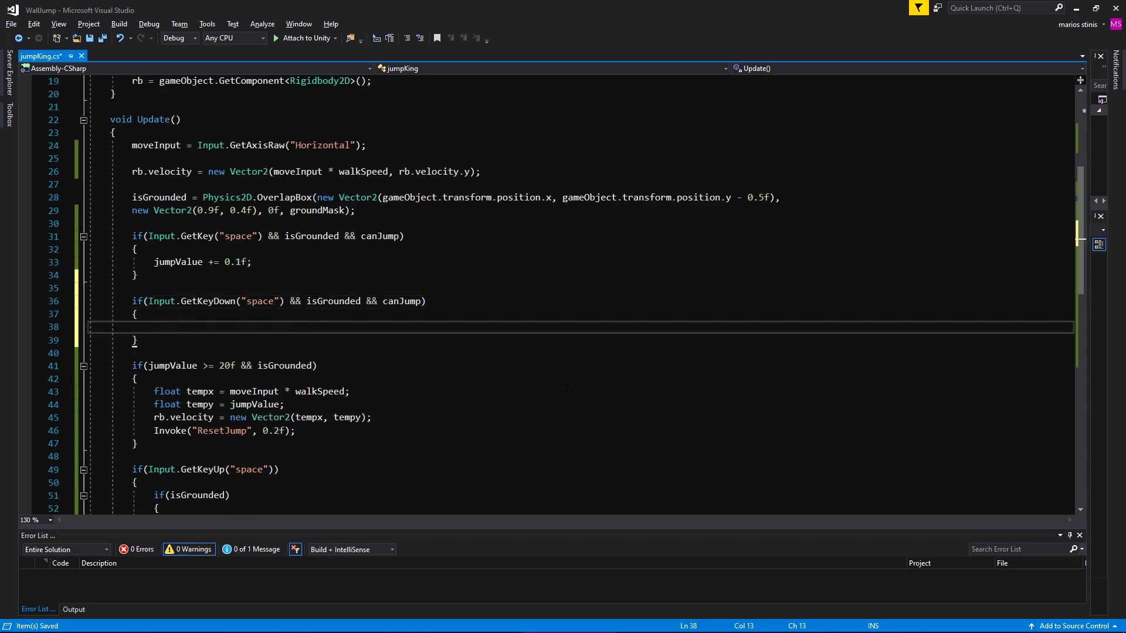
text(rb.velocity)
text( = new V)
key(Tab)
text(();)
key(Left)
key(Left)
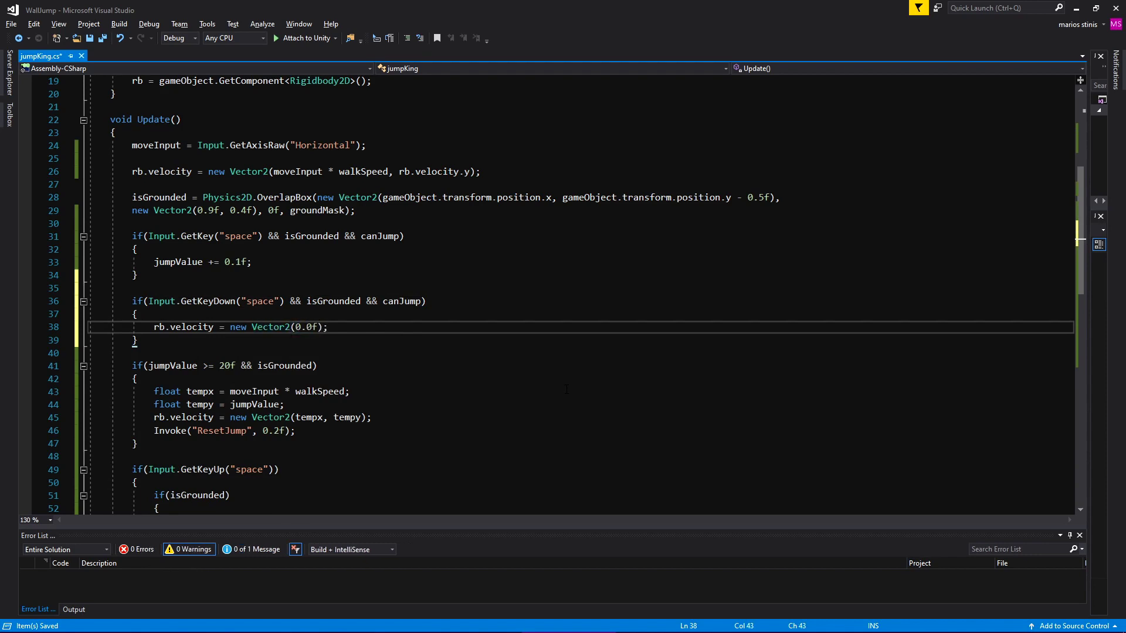
text(, rb.velocity.)
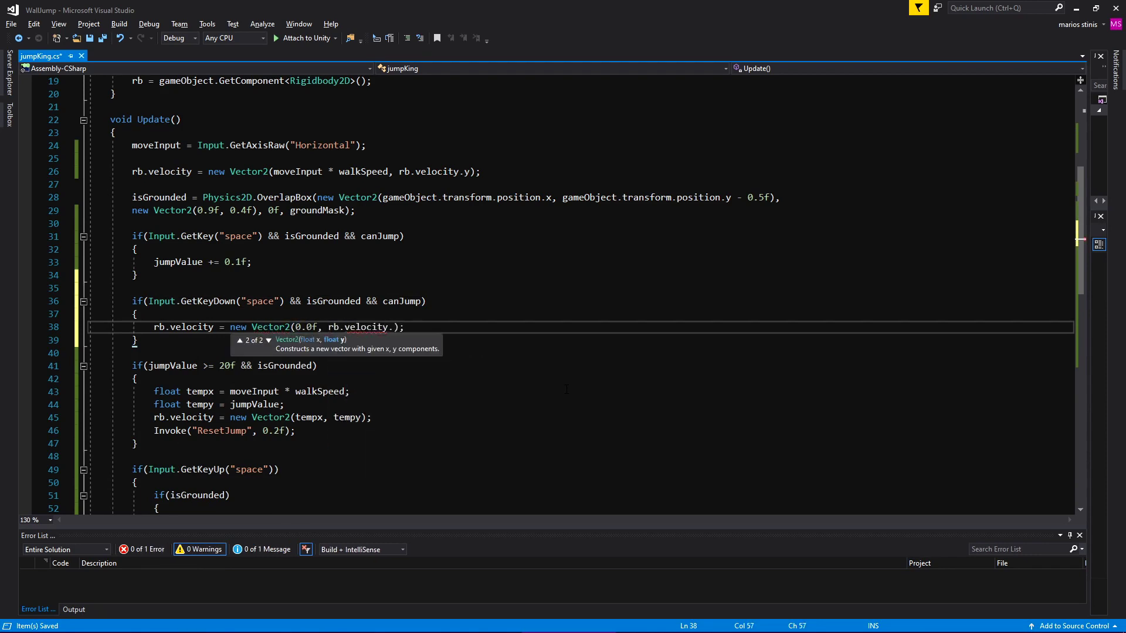
text(y)
Step: Save the script and add a new line near the top of Update
key(ctrl+s)
click(214, 326)
click(178, 159)
key(Return)
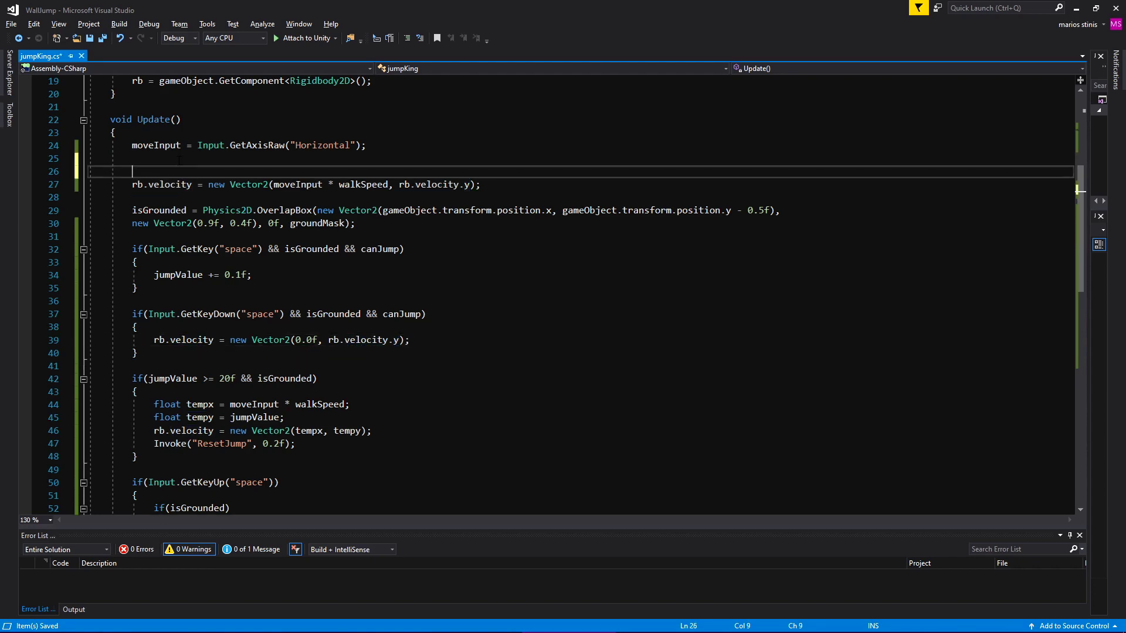
Step: Wrap the walking velocity line in braces under if(jumpValue == 0.0f && isGrounded)
text(if(jumpC )
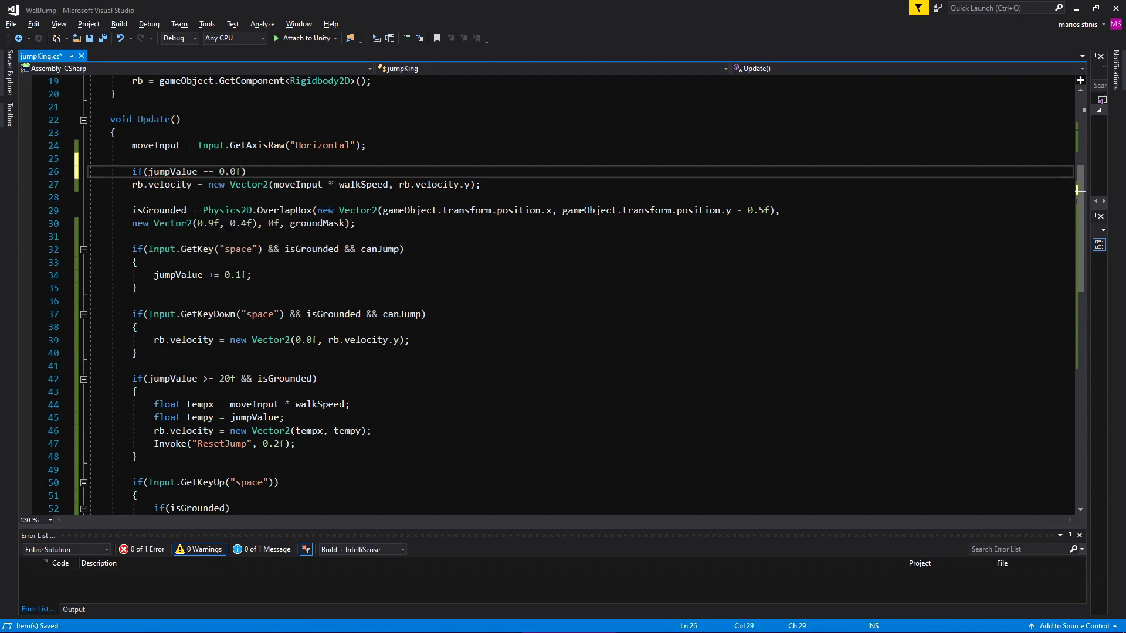
text(& isG)
key(Tab)
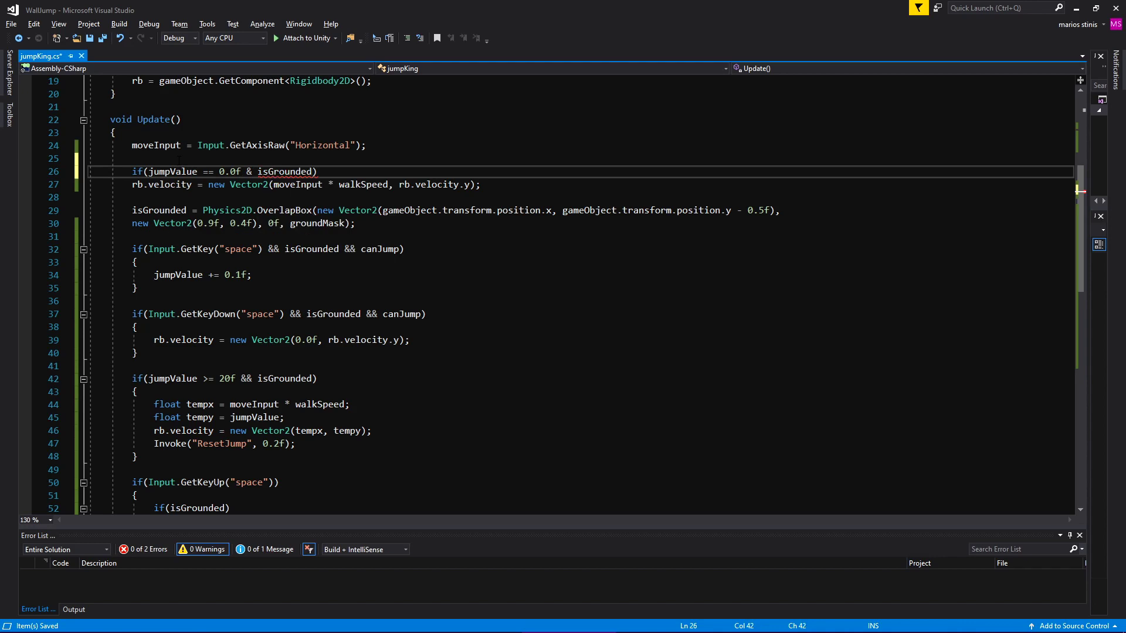
text(&)
key(Right)
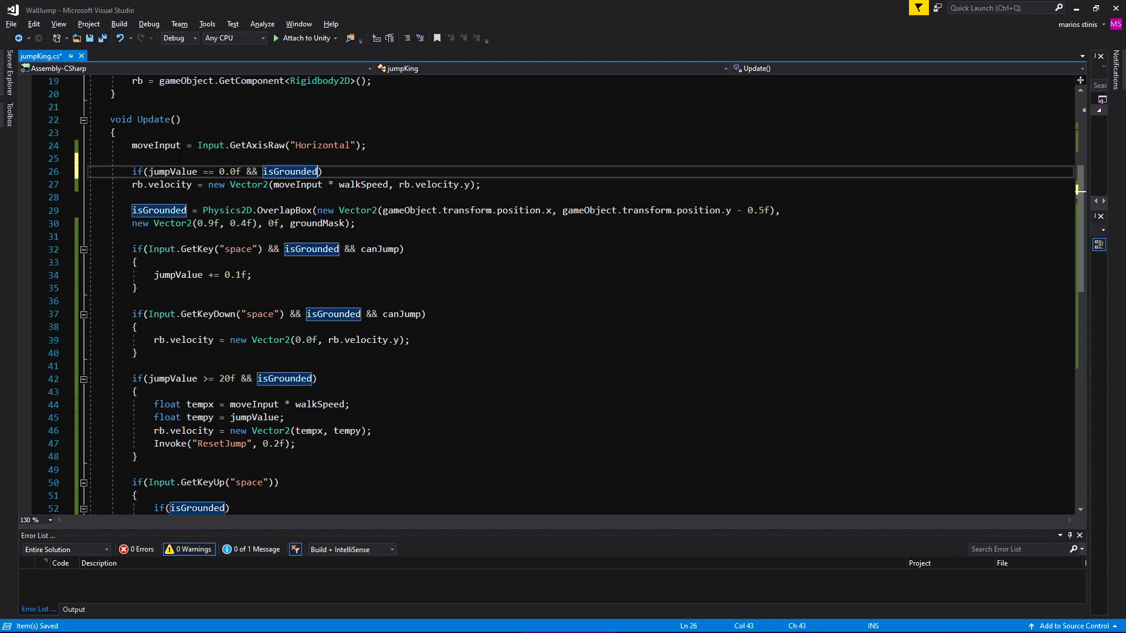
key(Return)
text({)
key(Down)
key(End)
key(Return)
text(})
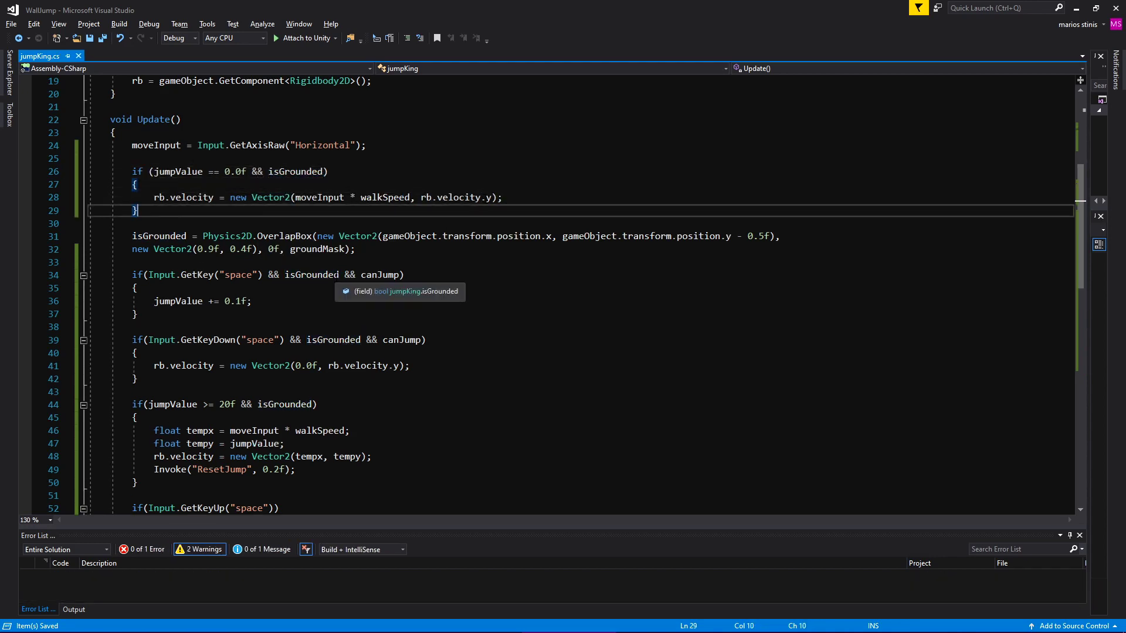
key(alt+Tab)
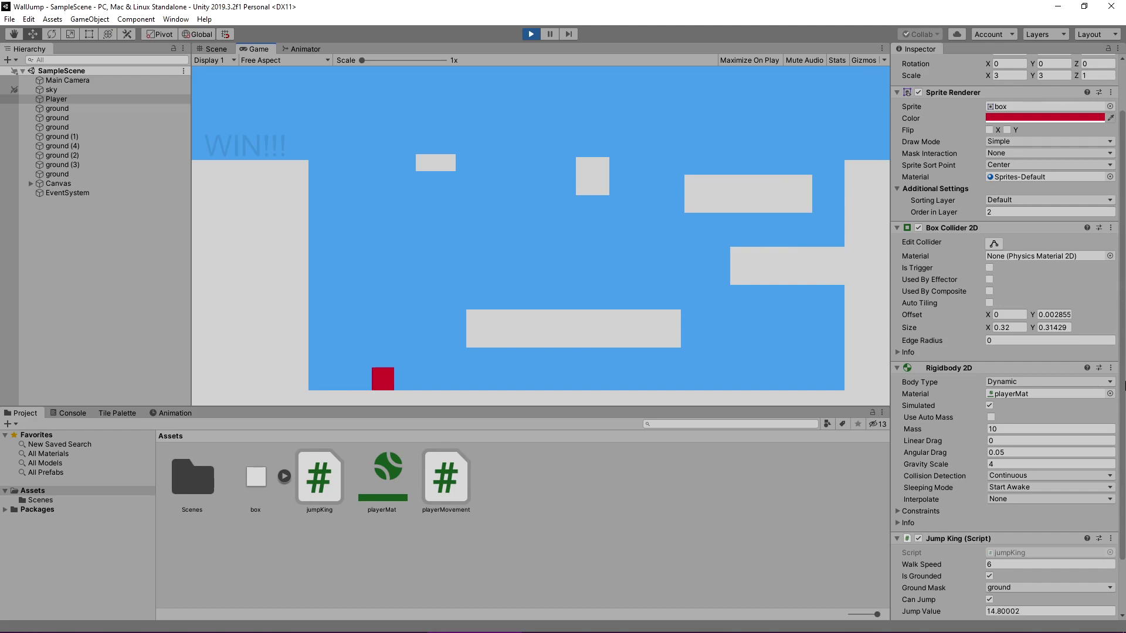
Step: Charge-jump the red square onto the middle platform with Space and the arrow keys
key(space)
key(Left)
key(space)
key(Right)
key(space)
Step: Jump onto the right ledge, then stop play mode
key(Left)
key(Right)
key(Right)
key(space)
key(Left)
click(530, 34)
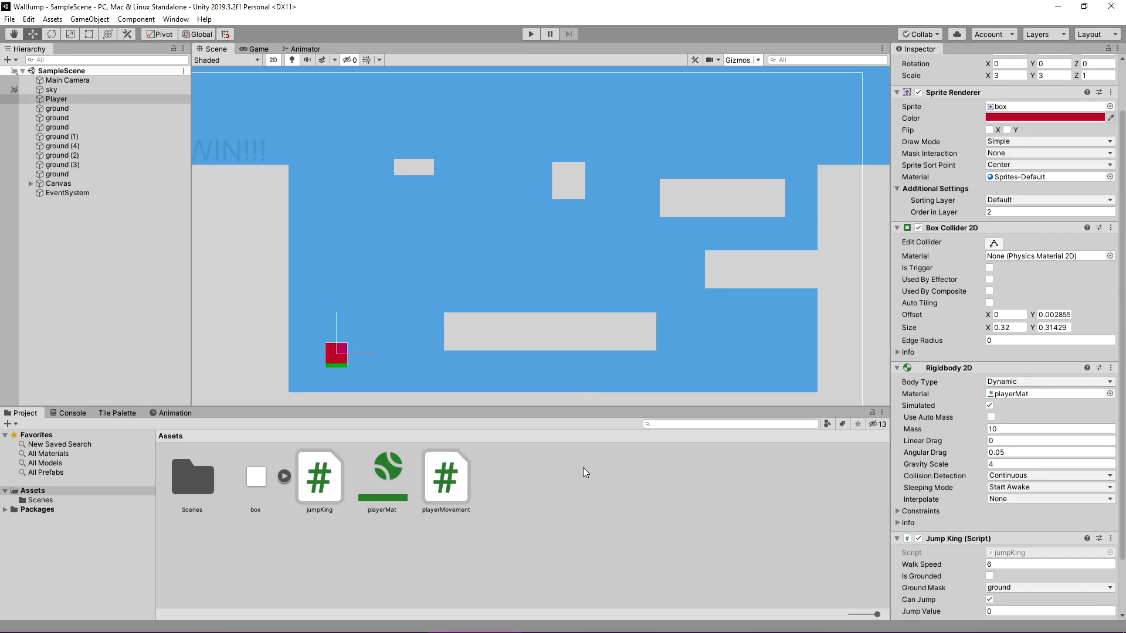
Step: Create a new Physics Material 2D named playerBounce in Assets
right_click(583, 471)
mouse_move(633, 176)
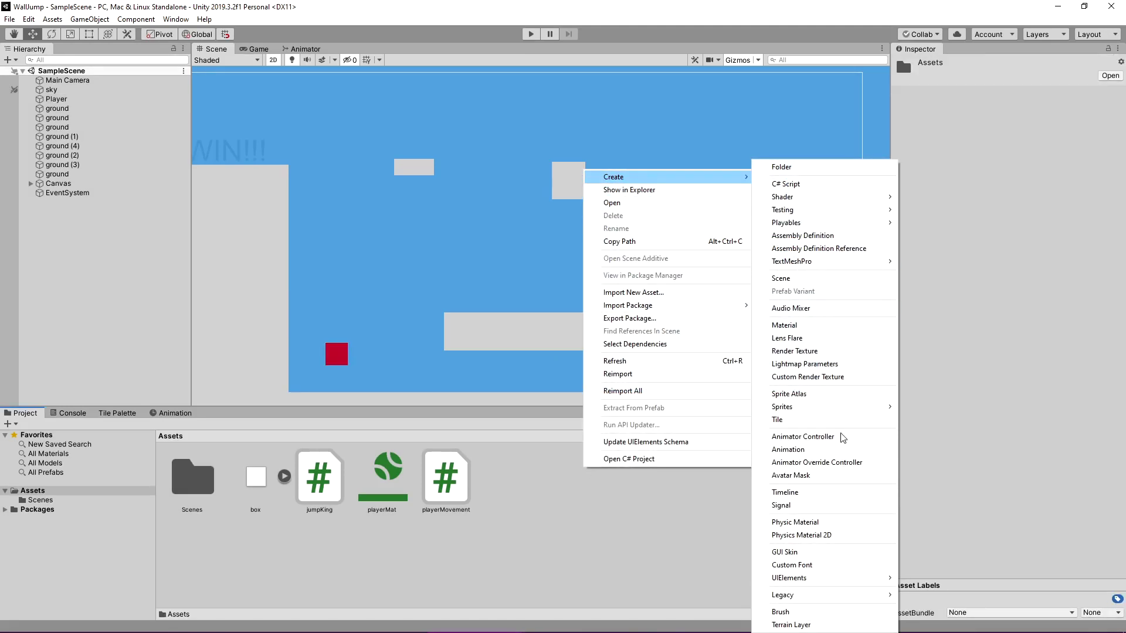
click(801, 535)
text(playerBounce)
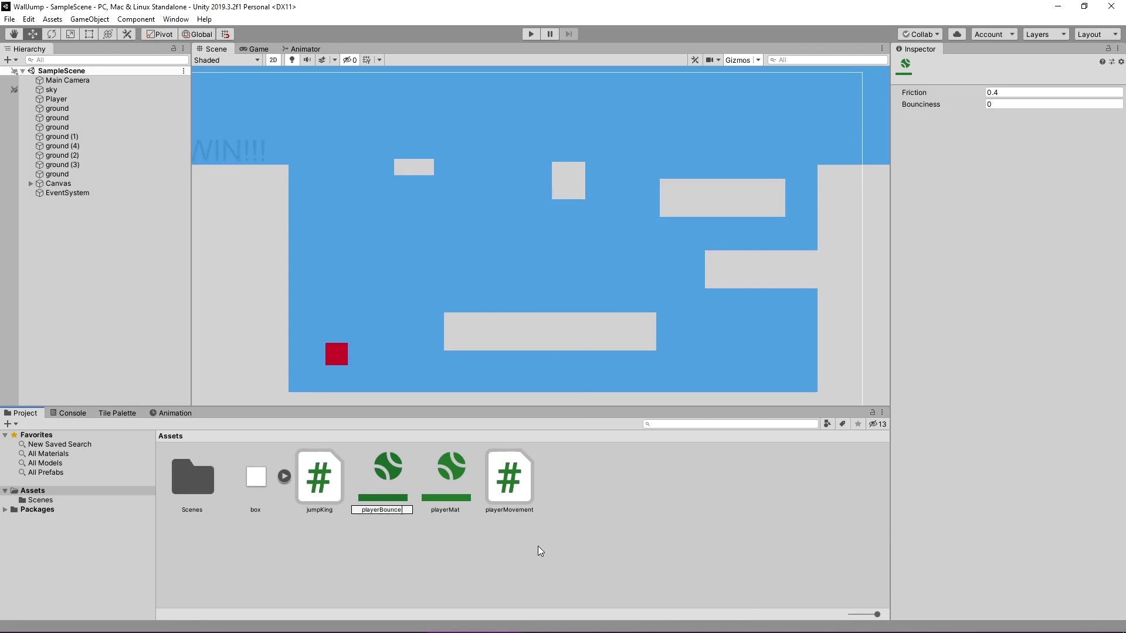
key(Return)
Step: Set playerBounce's Friction to 0 and Bounciness to 0.5
click(1003, 94)
text(0)
click(1003, 105)
text(.5)
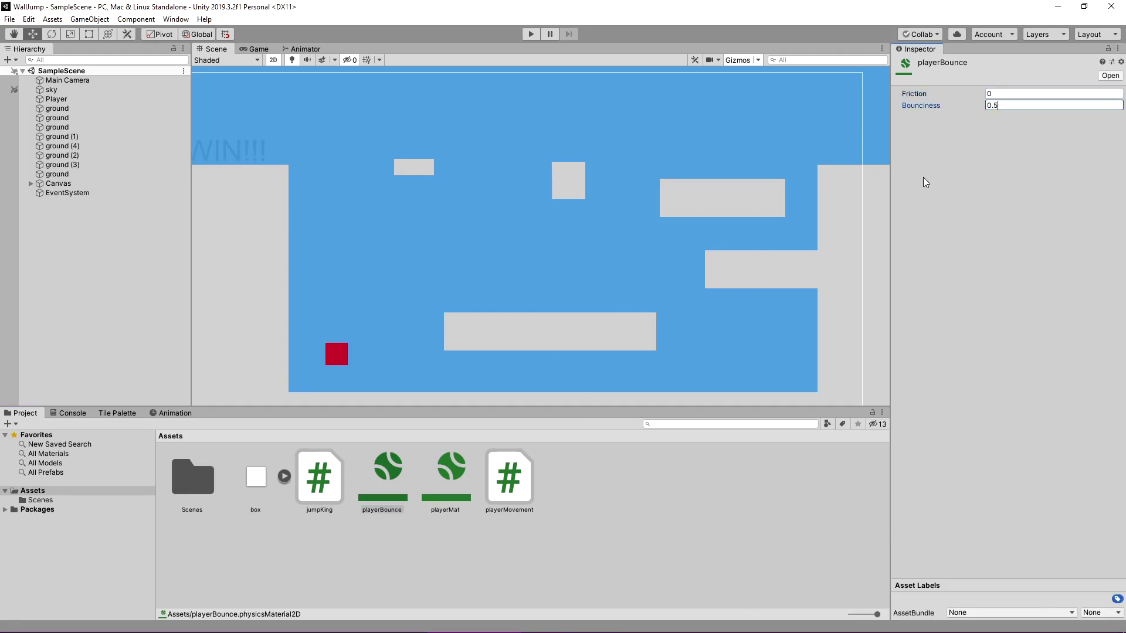
click(659, 522)
click(450, 495)
click(390, 492)
text(pblic)
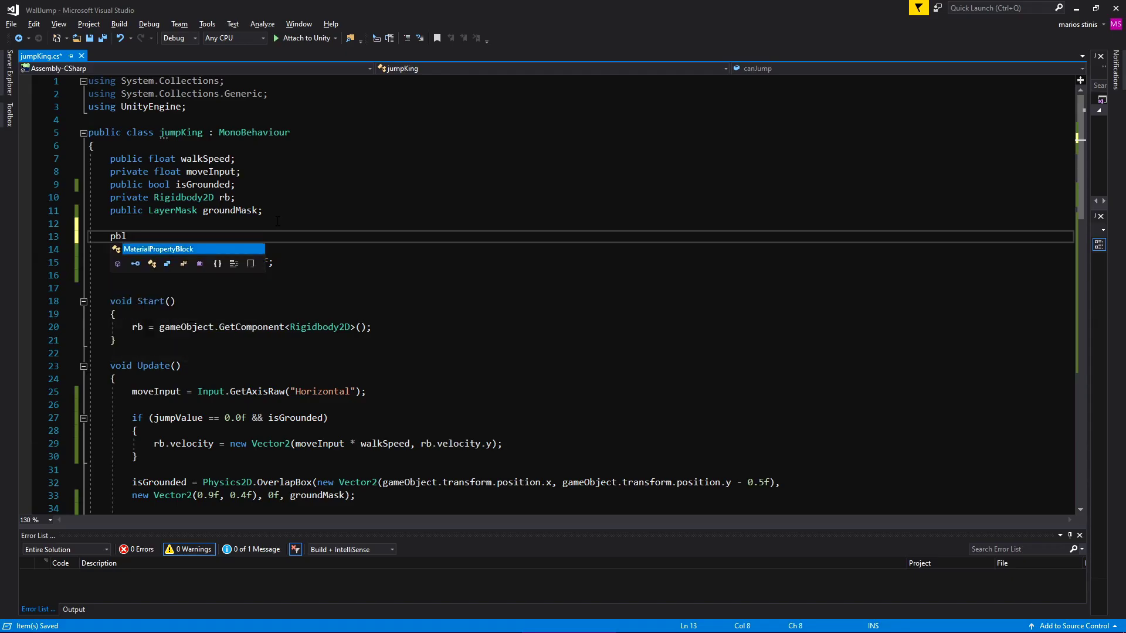
Step: Declare 'public PhysicsMaterial2D bounceMat, normalMat;' on line 13 of jumpKing.cs
key(BackSpace)
key(BackSpace)
key(BackSpace)
text(ublic)
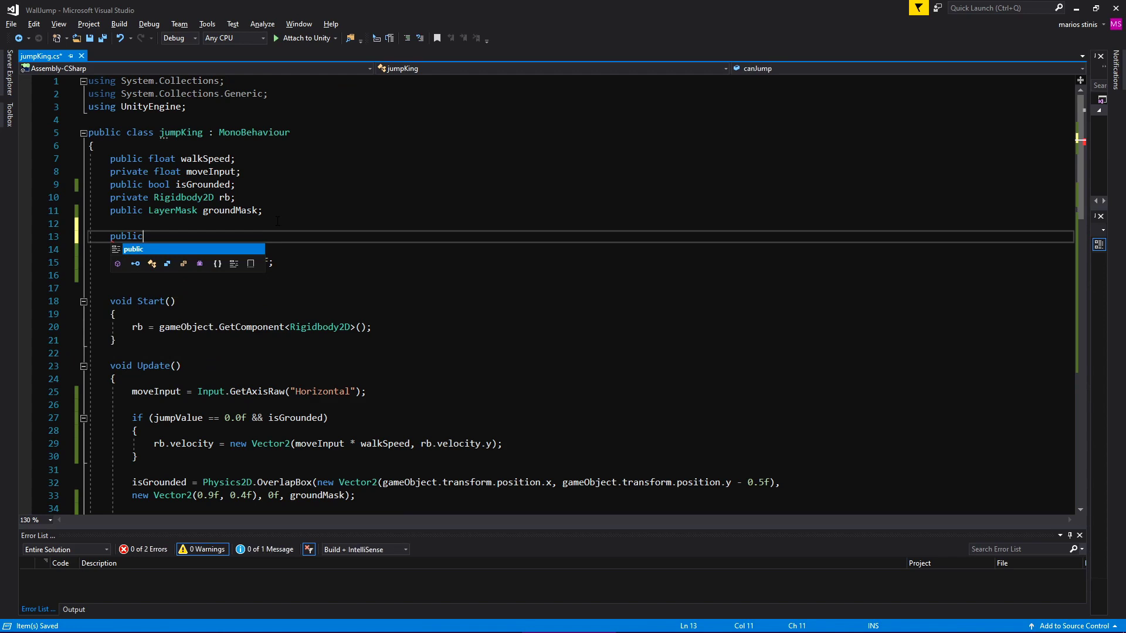
text( Physi)
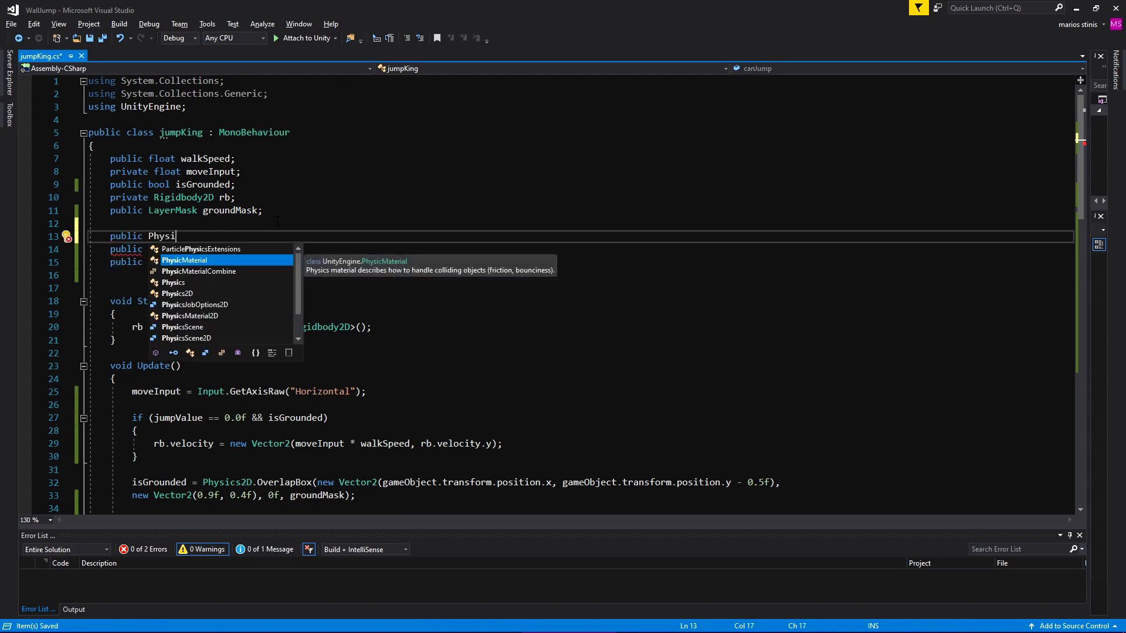
key(Tab)
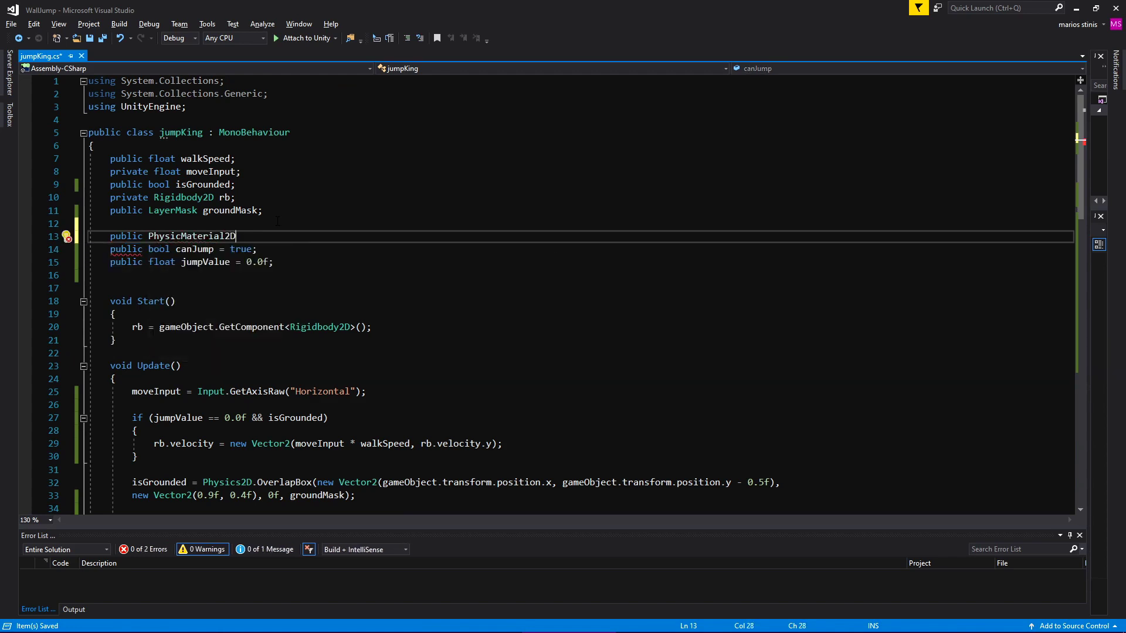
text( bounceMat)
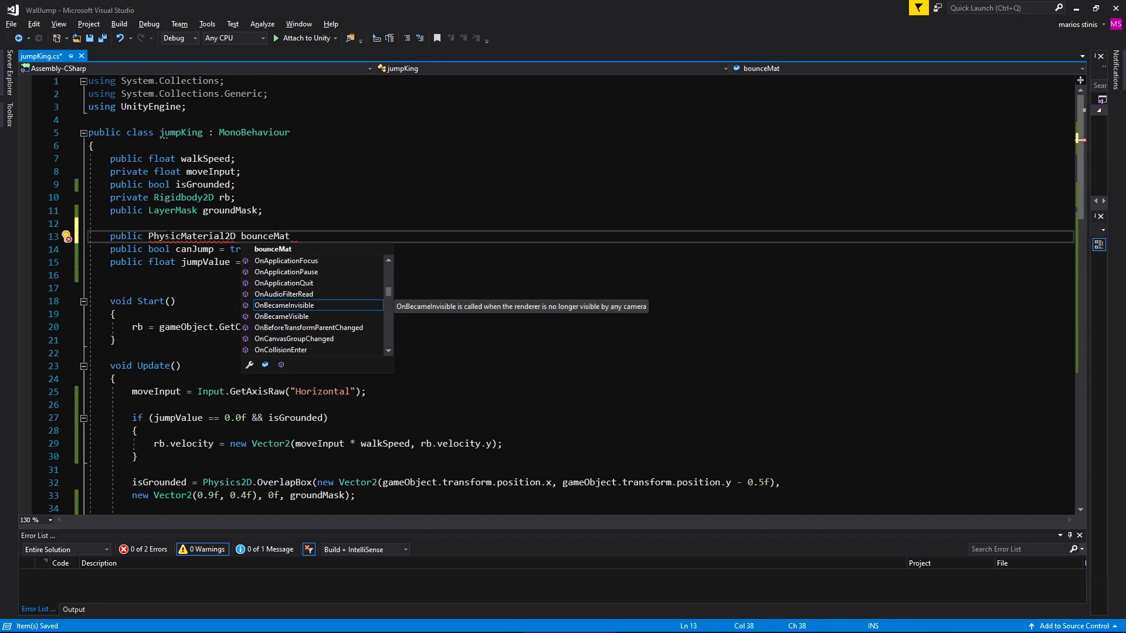
click(181, 236)
text(s)
click(312, 238)
text(, normalMat;)
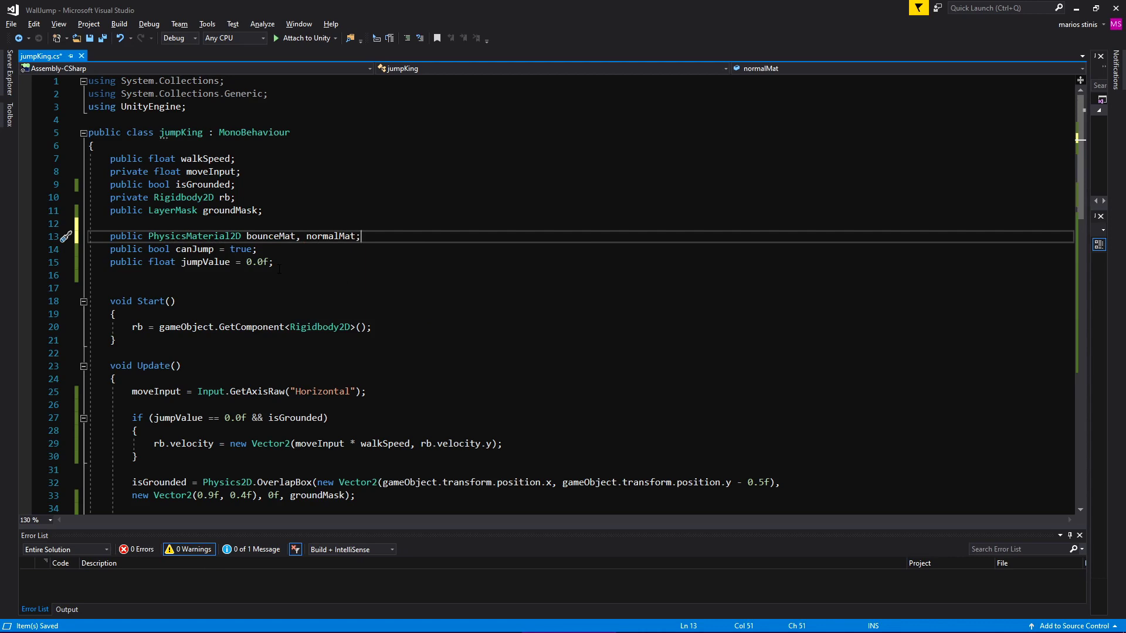
scroll(289, 270, down, 5)
Step: After the ground check, add if (jumpValue > 0) setting rb.sharedMaterial to bounceMat
click(208, 317)
key(Return)
text(if())
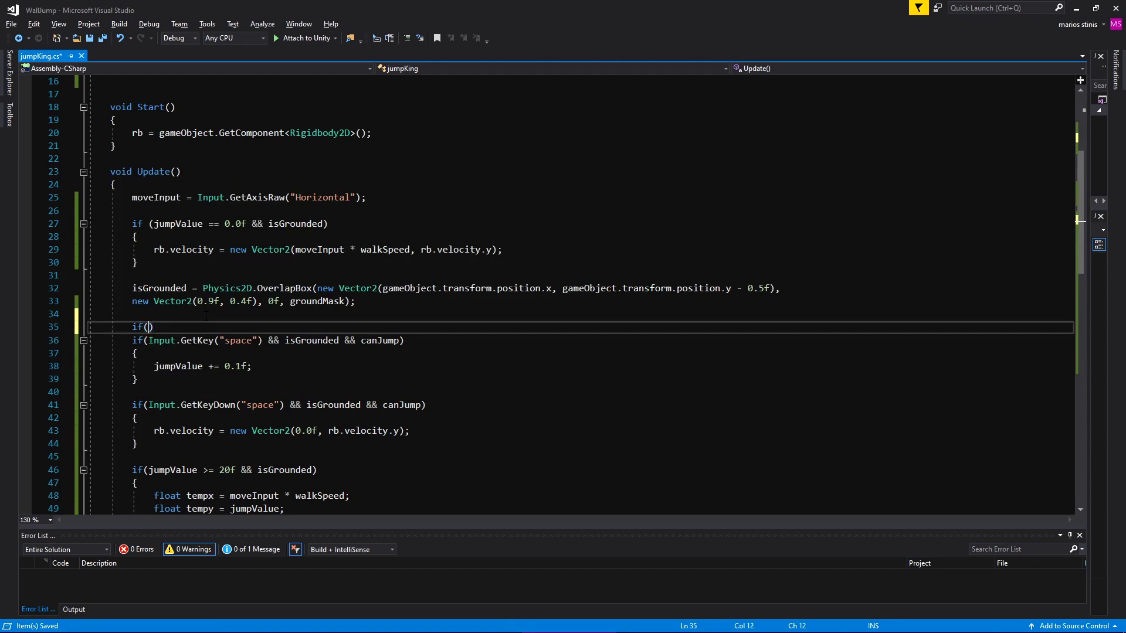
text(jump)
key(Tab)
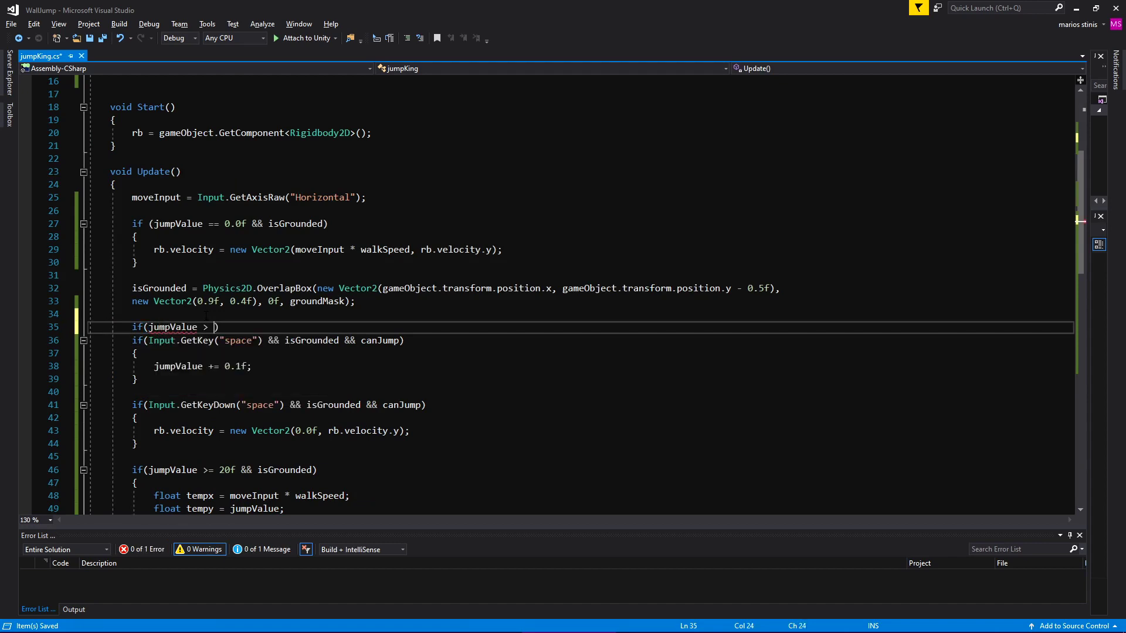
key(Return)
text({)
key(Return)
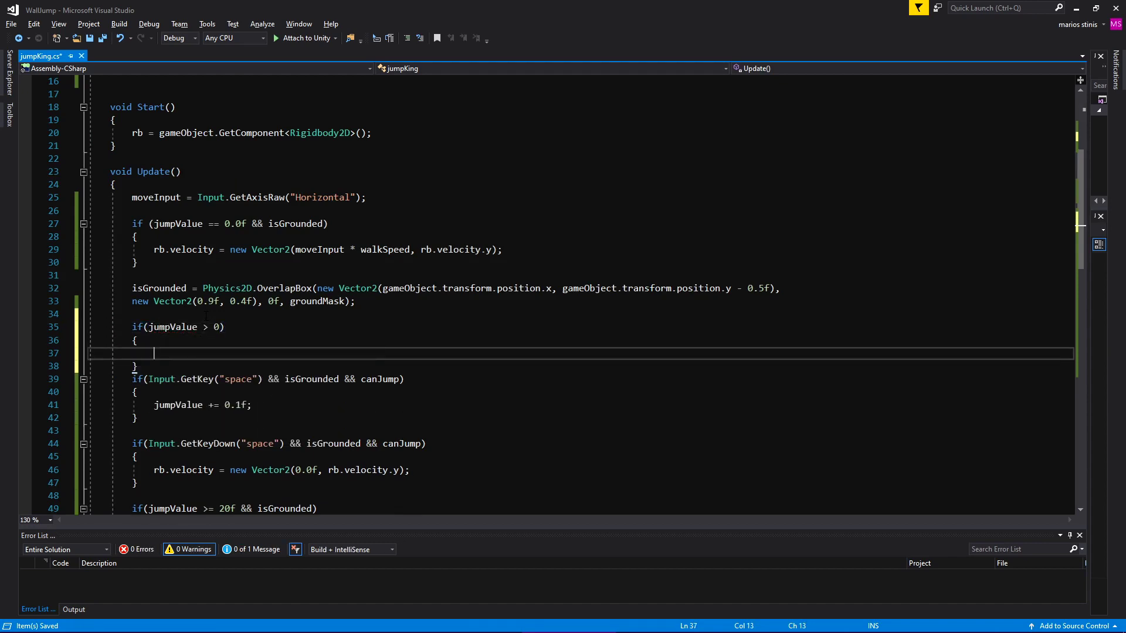
text(sh)
key(Tab)
text(= )
text(bou)
key(Tab)
text(;)
Step: Add an else branch setting rb.sharedMaterial to normalMat, and save the script
key(Down)
text(else)
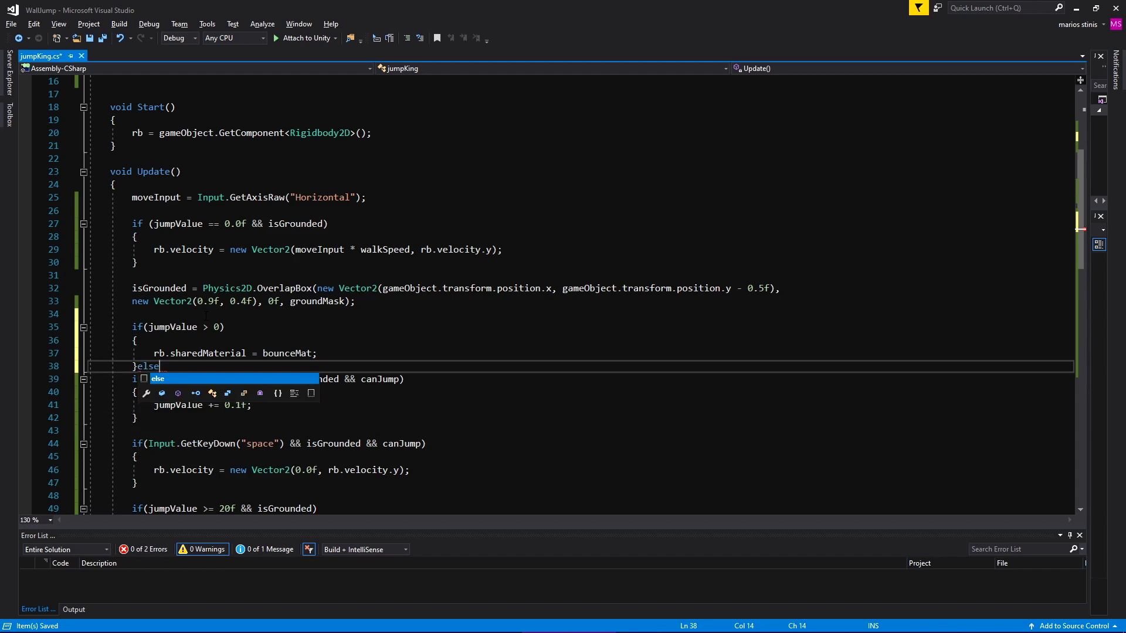
key(Return)
text({)
key(Return)
text(rb.s)
key(Tab)
text(= norm)
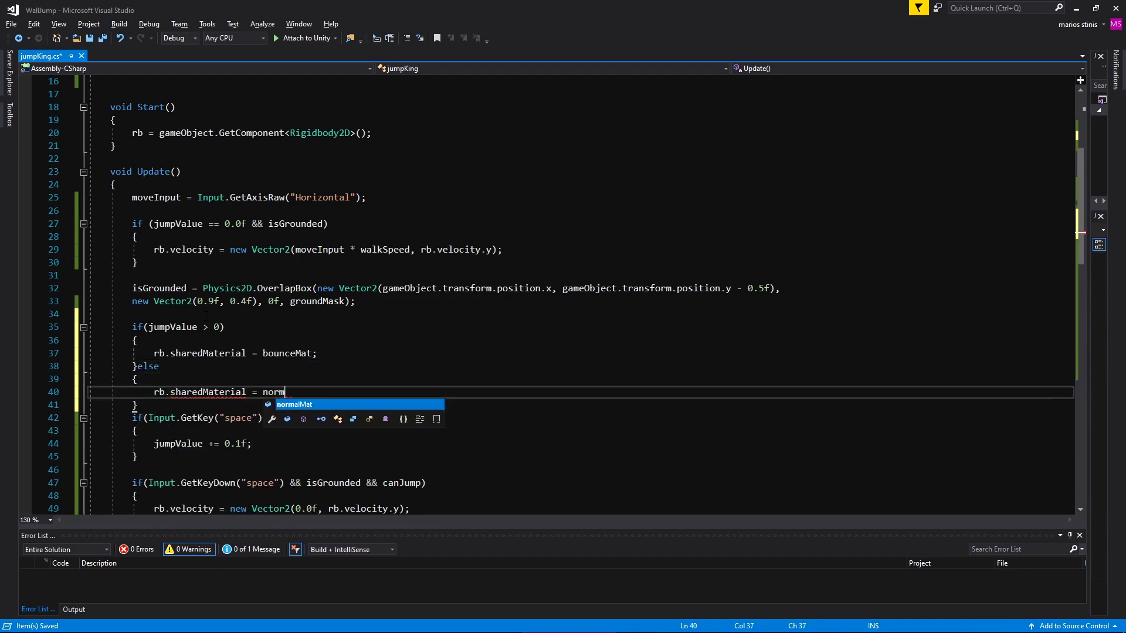
key(Tab)
text(;)
key(Down)
key(Return)
key(ctrl+s)
key(alt+Tab)
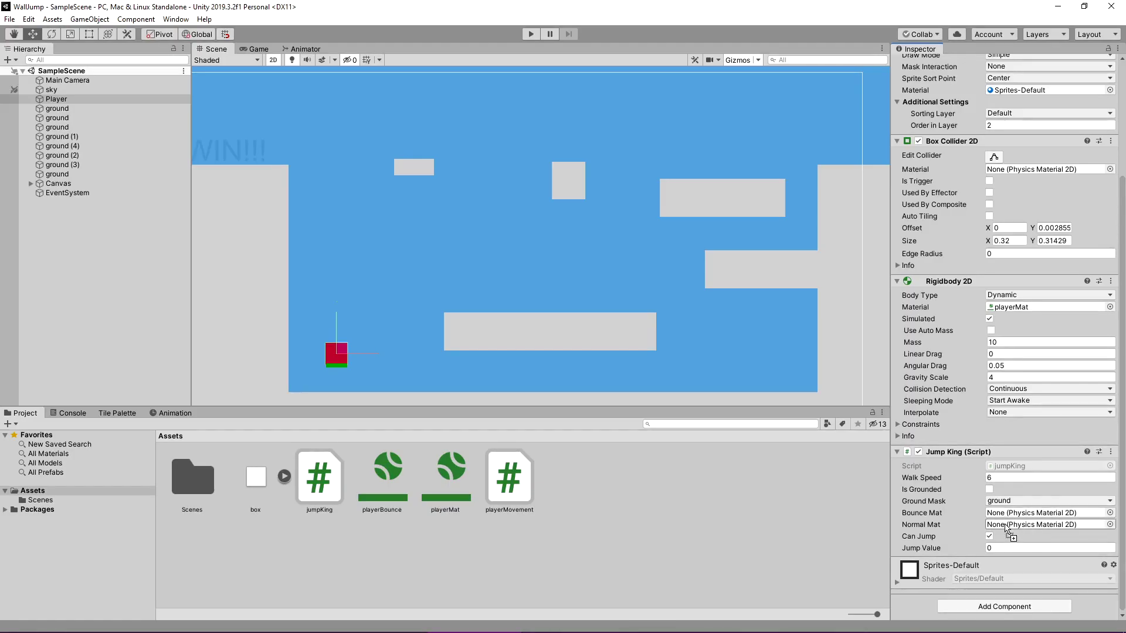
Step: Assign playerBounce to the Jump King Bounce Mat field and run the game
drag(387, 492, 1003, 513)
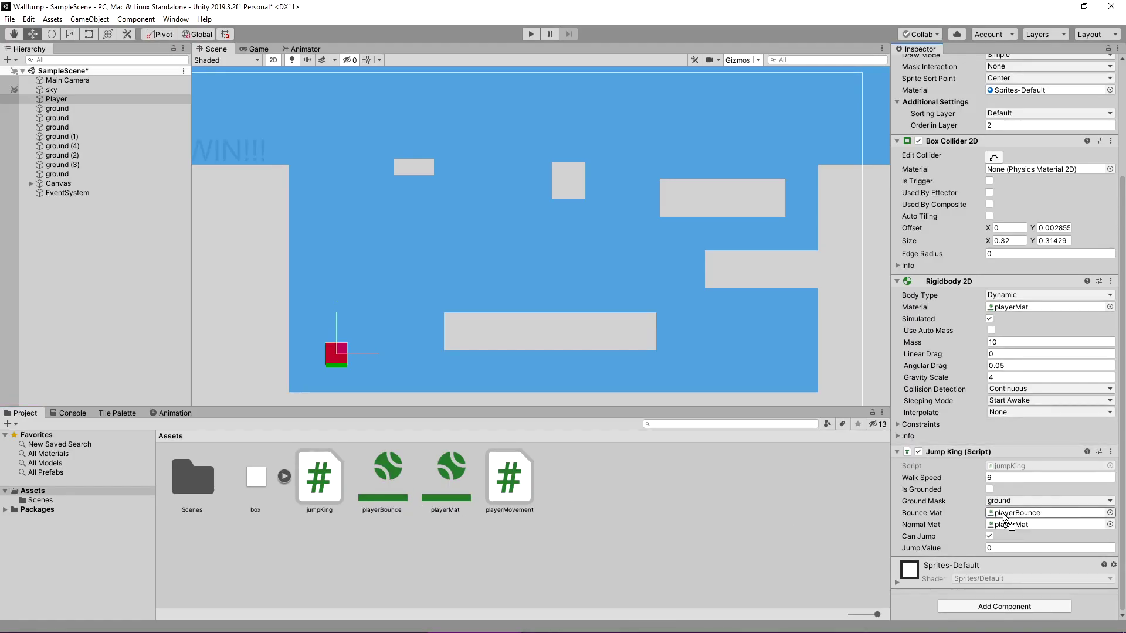
click(529, 34)
key(space)
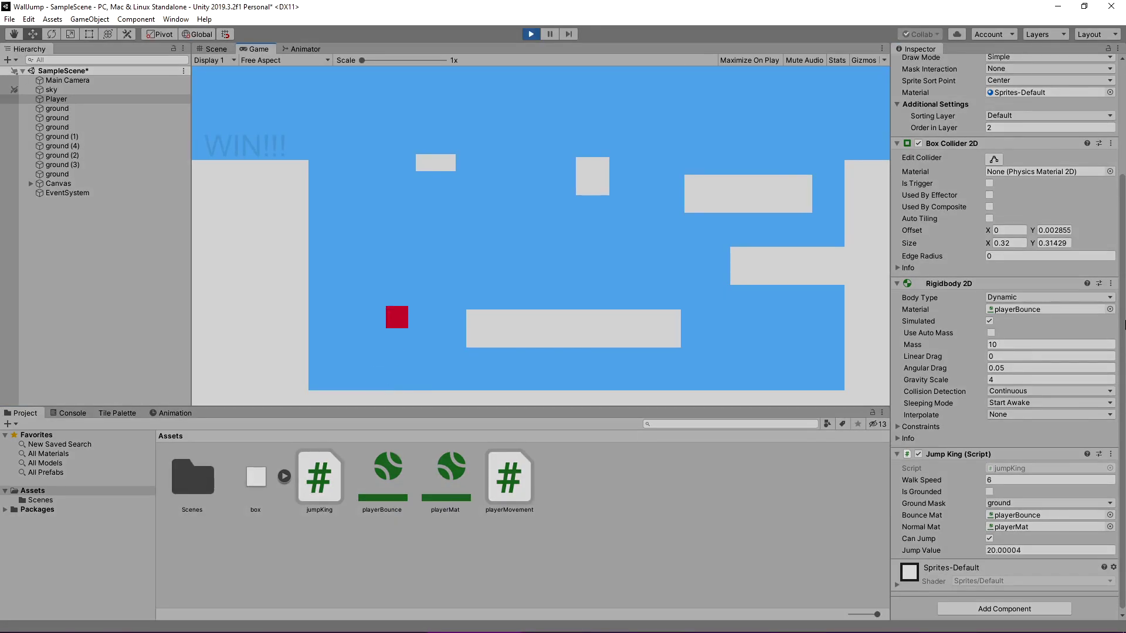
Step: Charge-jump right, bounce off the right wall, and land on the small box
key(Right)
key(space)
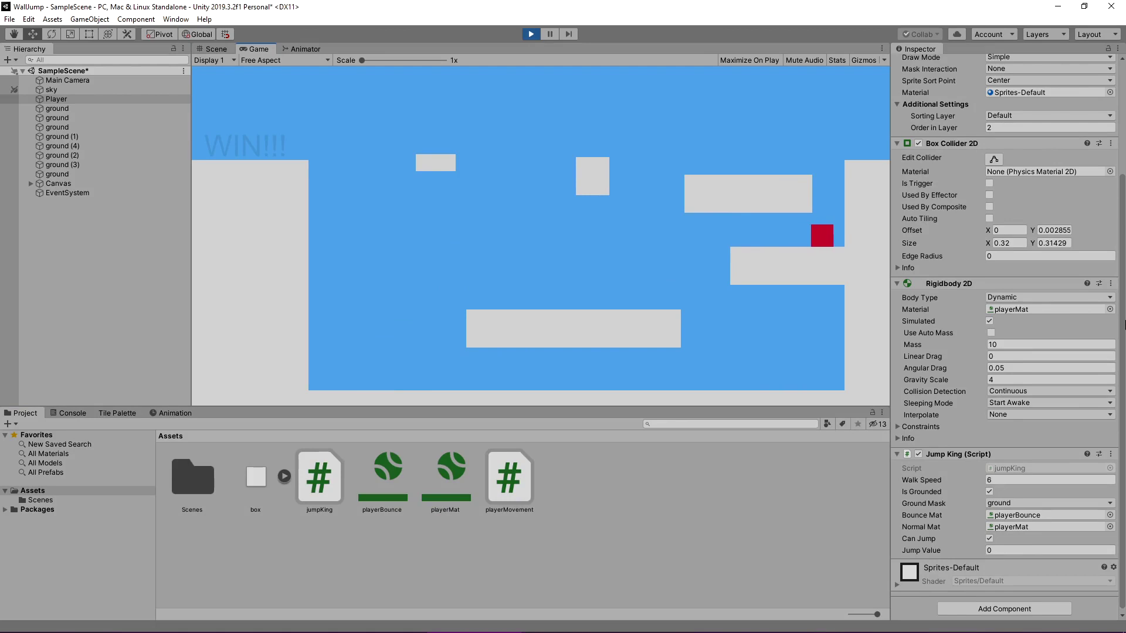
key(space)
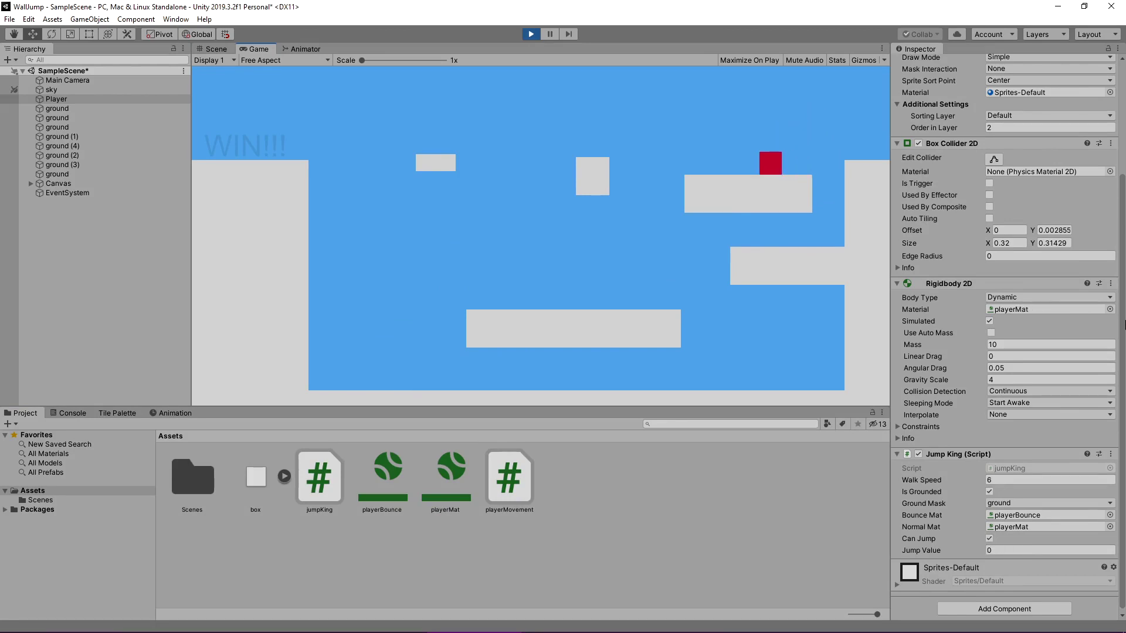
key(Left)
key(space)
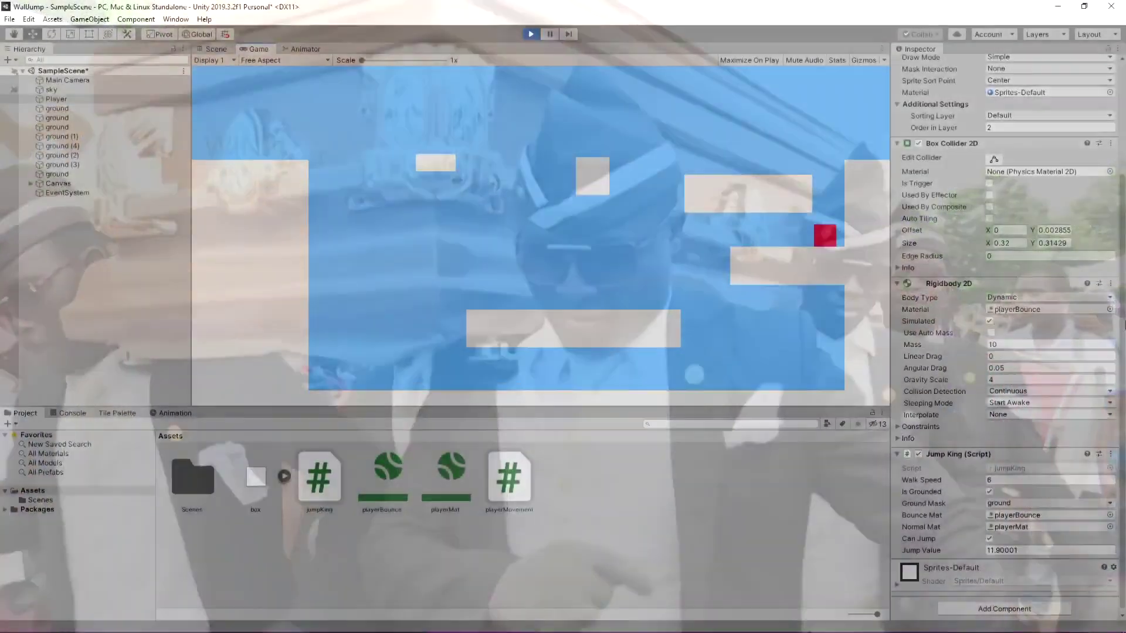
Step: Charge-jump onto the top-right ledge, then left onto the middle-right platform
key(space)
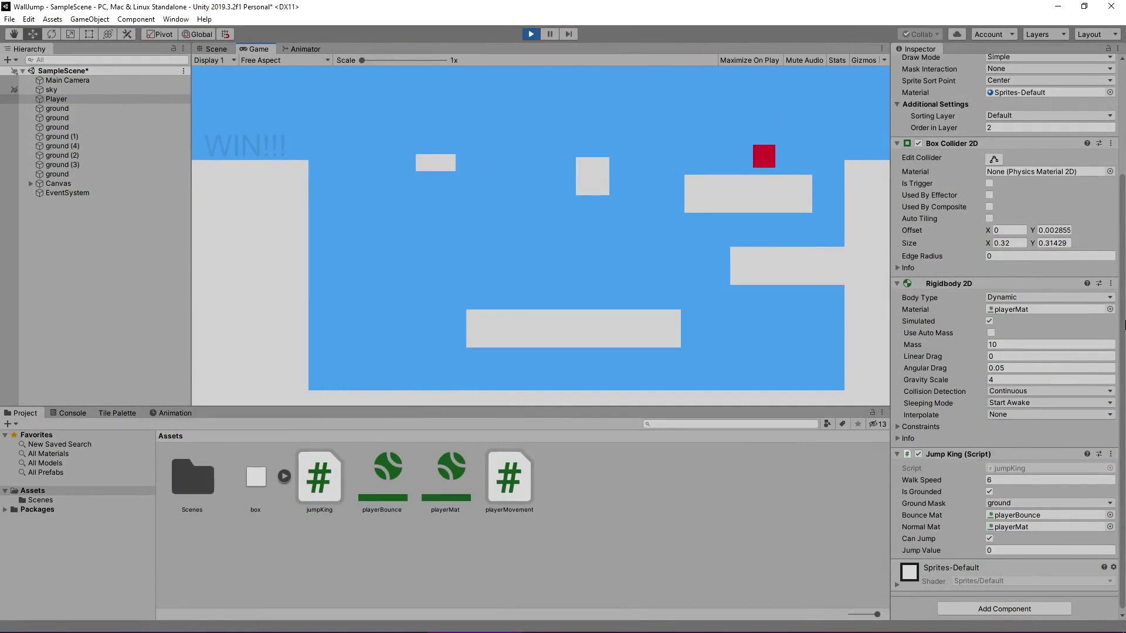
key(space)
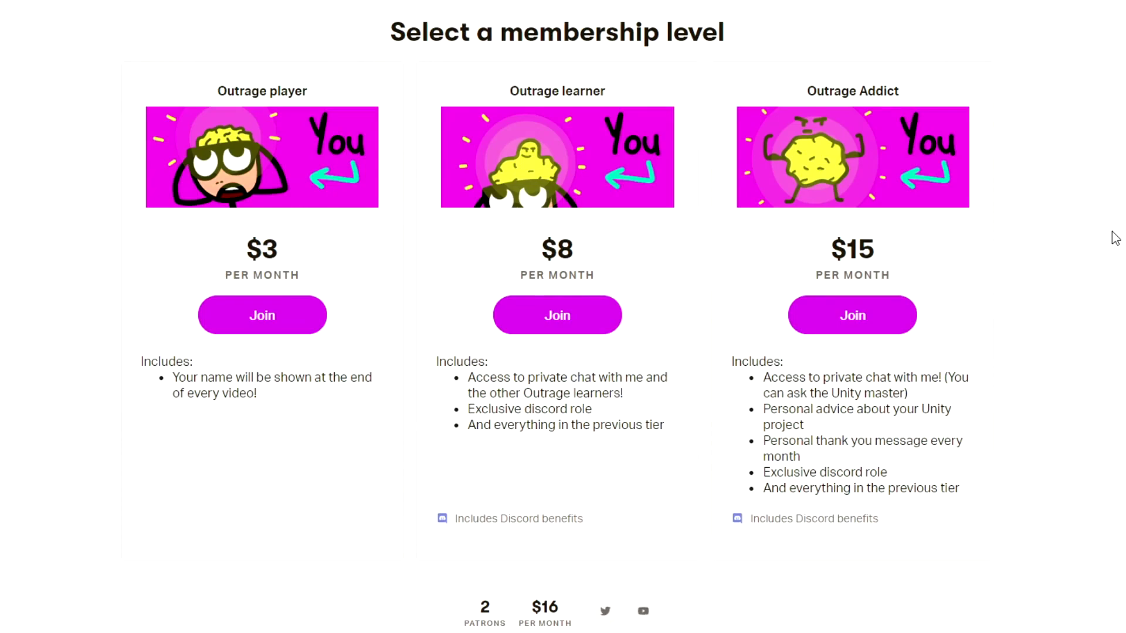
scroll(1114, 238, down, 4)
scroll(1102, 239, down, 2)
scroll(1102, 239, down, 2)
scroll(1103, 239, down, 4)
scroll(1102, 239, down, 5)
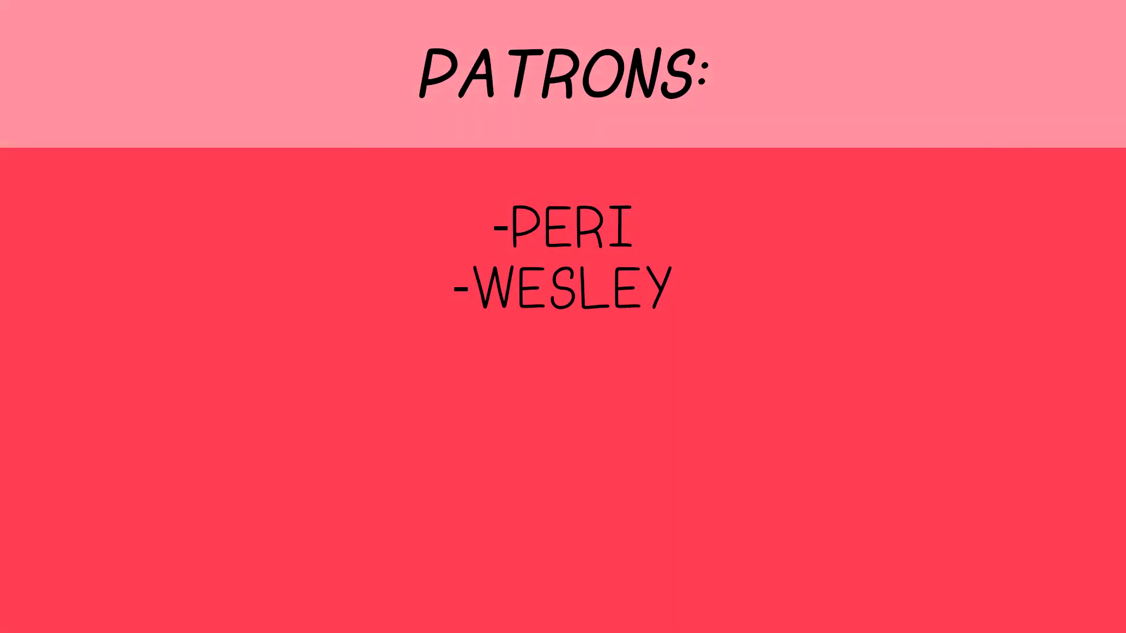